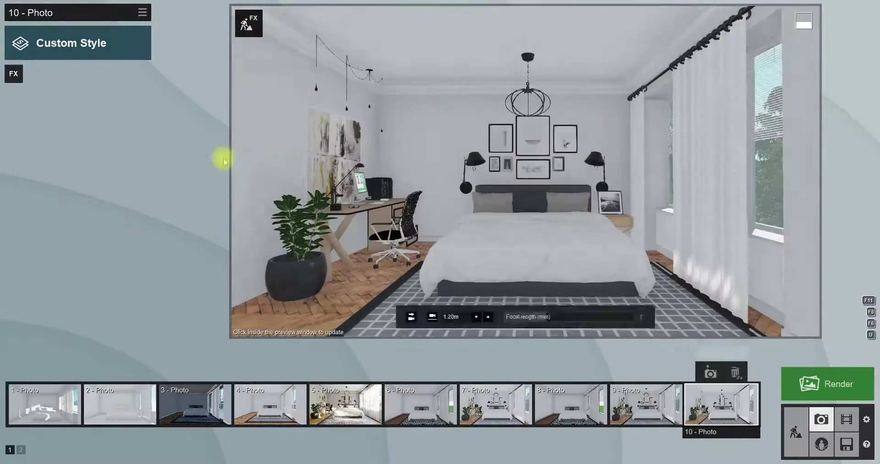
Browse the photo effects through Advanced and Artistic 2 to the Sky category.
{"action": "left_click", "coordinate": [12, 79]}
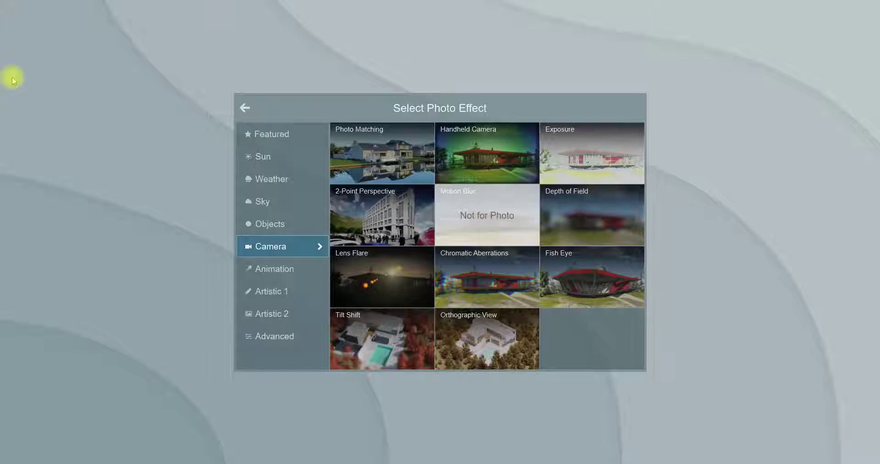
{"action": "left_click", "coordinate": [289, 337]}
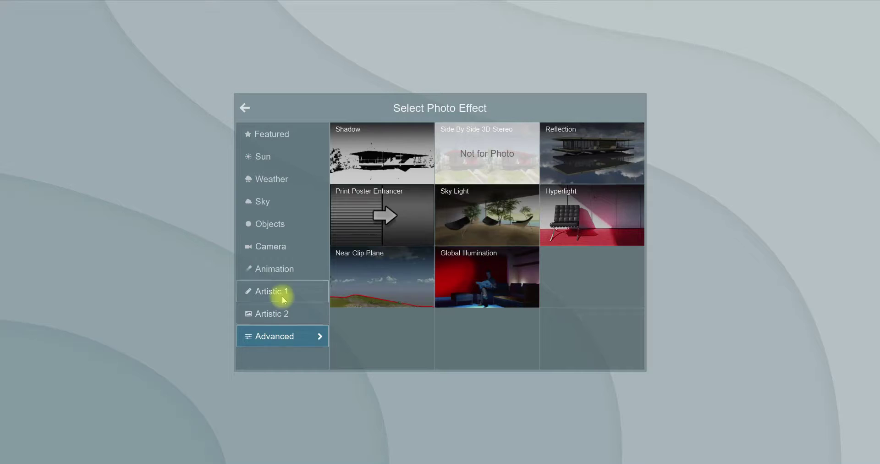
{"action": "left_click", "coordinate": [289, 312]}
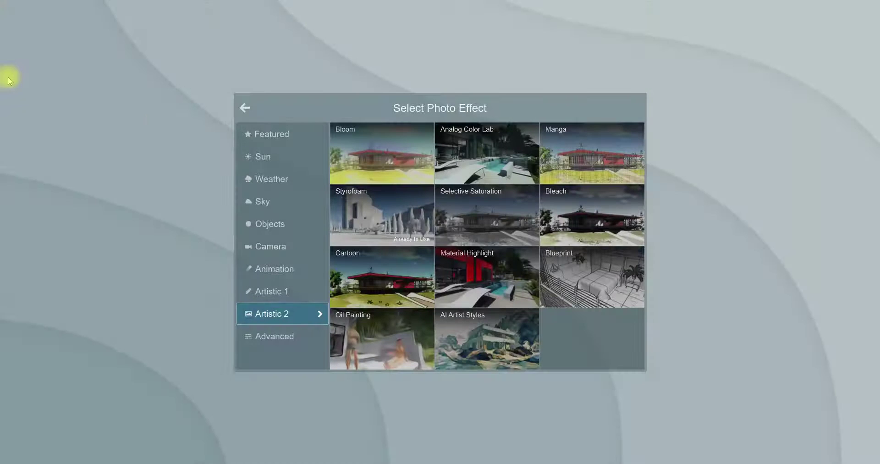
{"action": "left_click", "coordinate": [271, 202]}
Apply Real Skies with a night sky, rotate its heading, and refresh the preview.
{"action": "left_click", "coordinate": [480, 154]}
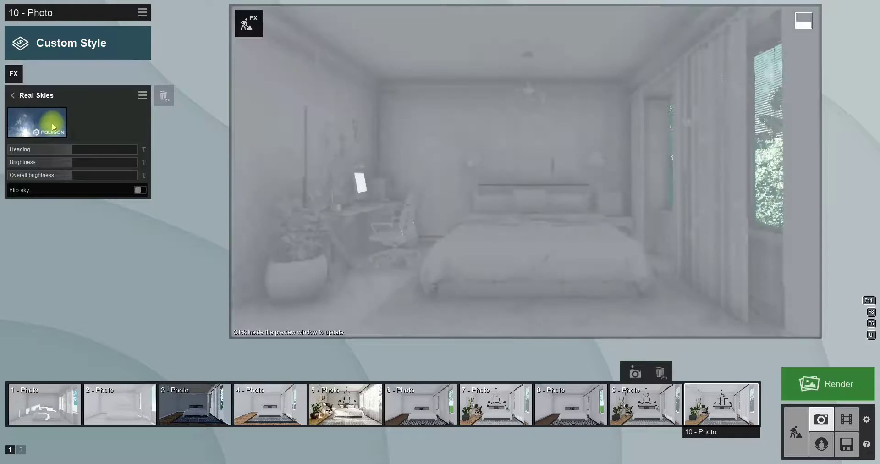
{"action": "left_click", "coordinate": [46, 121]}
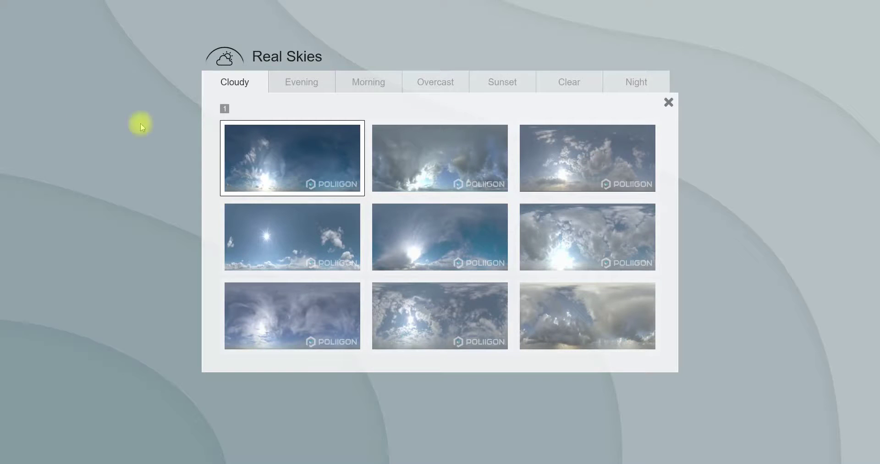
{"action": "left_click", "coordinate": [609, 85]}
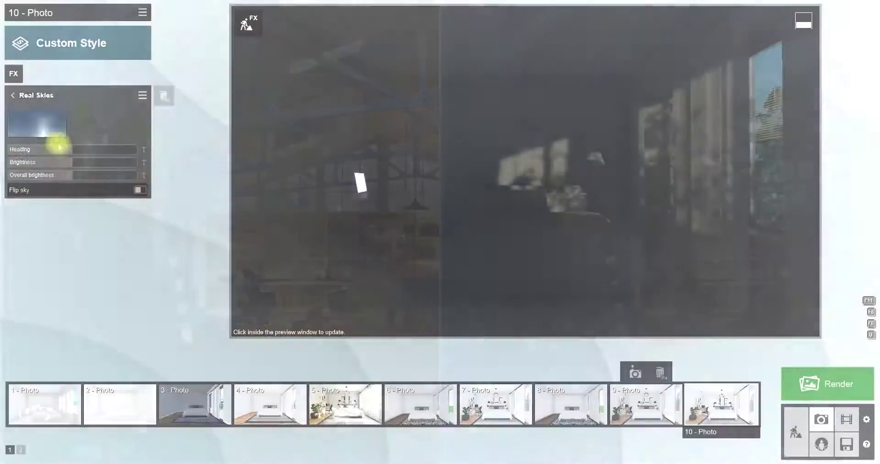
{"action": "left_click_drag", "start_coordinate": [59, 148], "coordinate": [92, 150]}
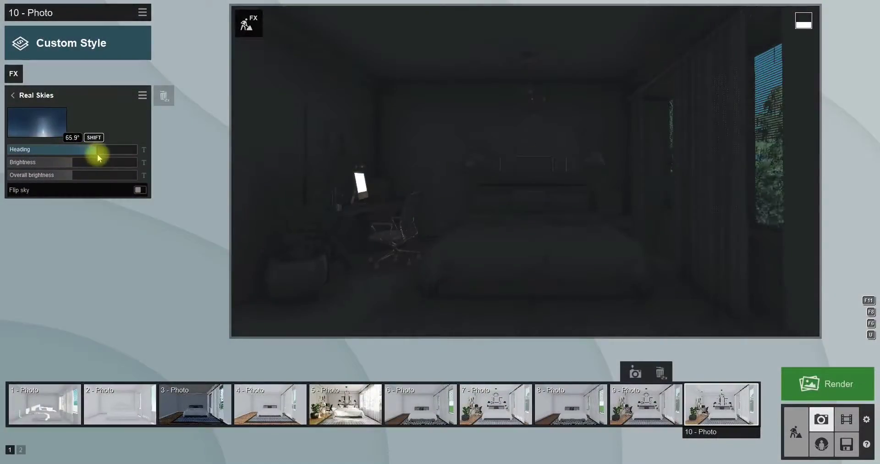
{"action": "left_click", "coordinate": [516, 184]}
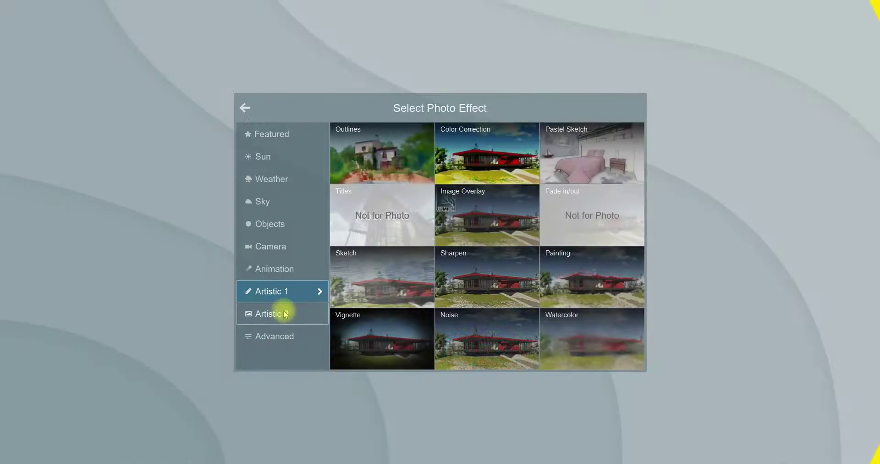
Add Sky Light at Ultra quality with planar and projected reflections and brightness 1.8.
{"action": "left_click", "coordinate": [275, 336]}
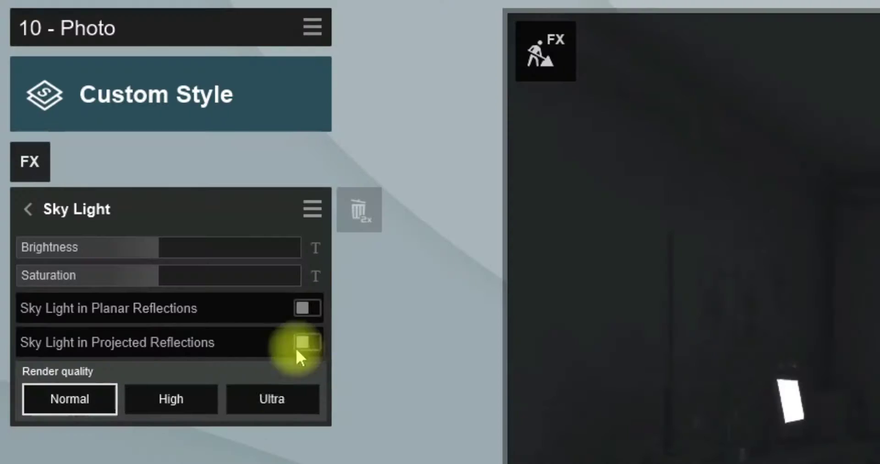
{"action": "left_click", "coordinate": [272, 397]}
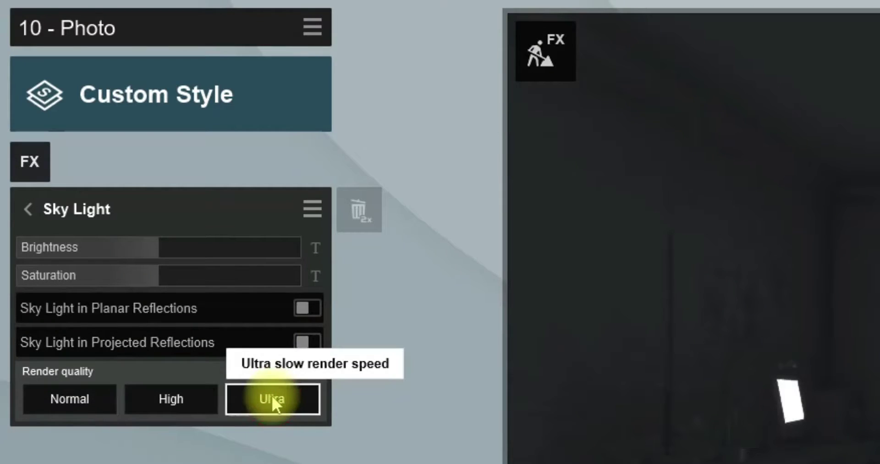
{"action": "left_click", "coordinate": [306, 308]}
{"action": "left_click", "coordinate": [305, 342]}
{"action": "left_click_drag", "start_coordinate": [202, 252], "coordinate": [300, 255]}
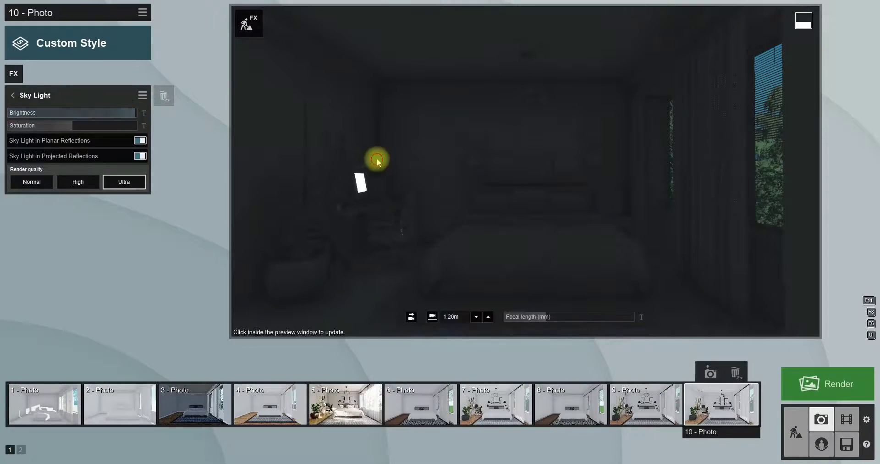
{"action": "left_click", "coordinate": [377, 160]}
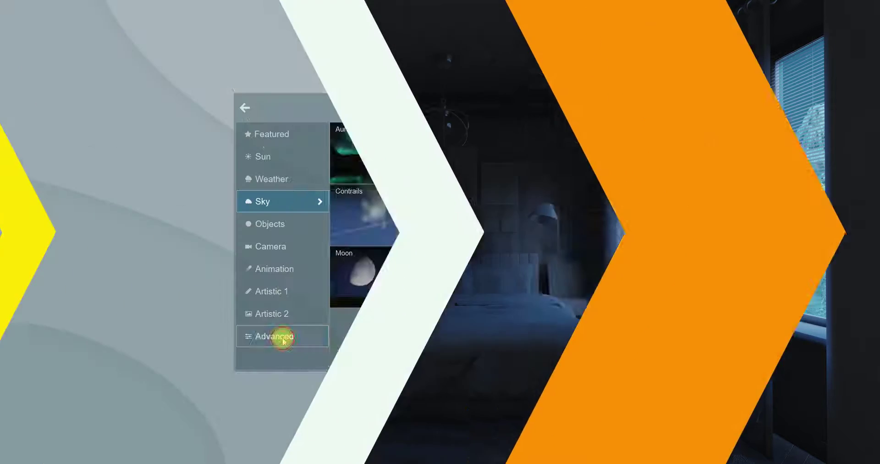
{"action": "left_click", "coordinate": [281, 338]}
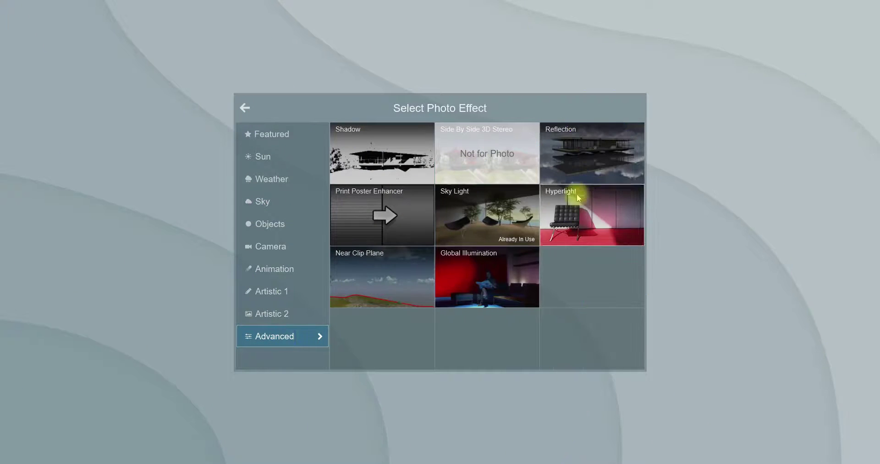
Add Reflection with speedray on and reflection planes on the floor, picture frames and window panes.
{"action": "left_click", "coordinate": [571, 157]}
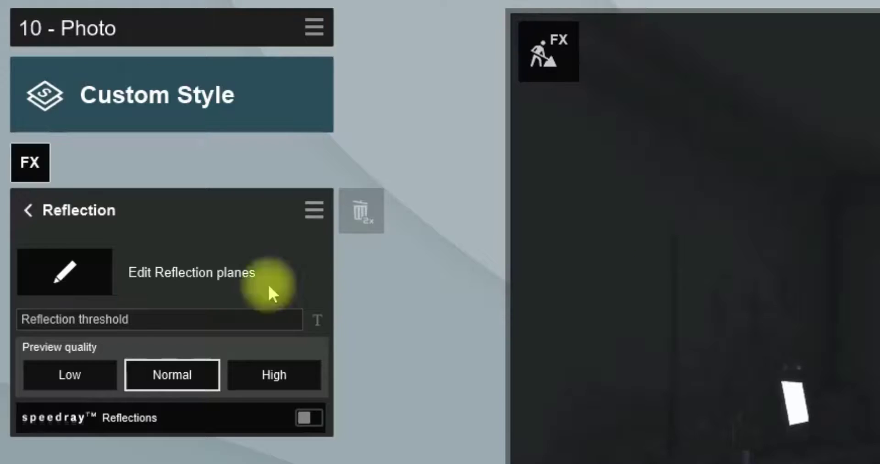
{"action": "left_click", "coordinate": [309, 418]}
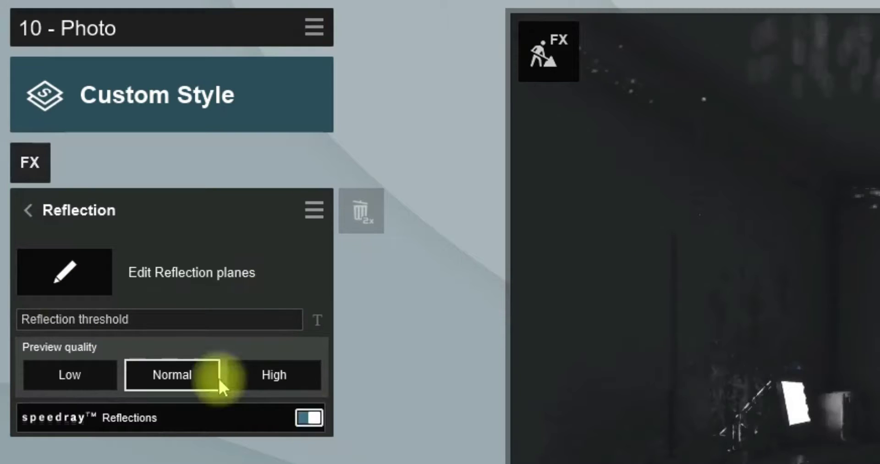
{"action": "left_click", "coordinate": [52, 274]}
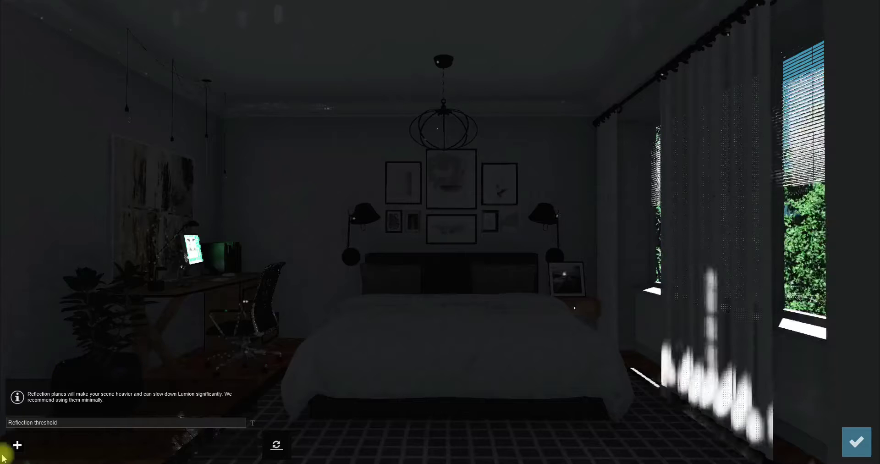
{"action": "left_click", "coordinate": [19, 446]}
{"action": "left_click", "coordinate": [102, 411]}
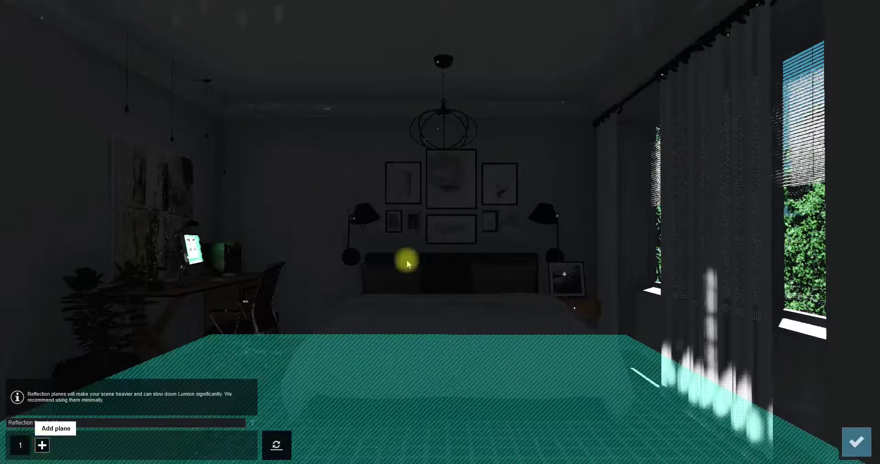
{"action": "left_click", "coordinate": [220, 296]}
{"action": "left_click", "coordinate": [71, 445]}
{"action": "left_click", "coordinate": [857, 183]}
{"action": "left_click", "coordinate": [855, 444]}
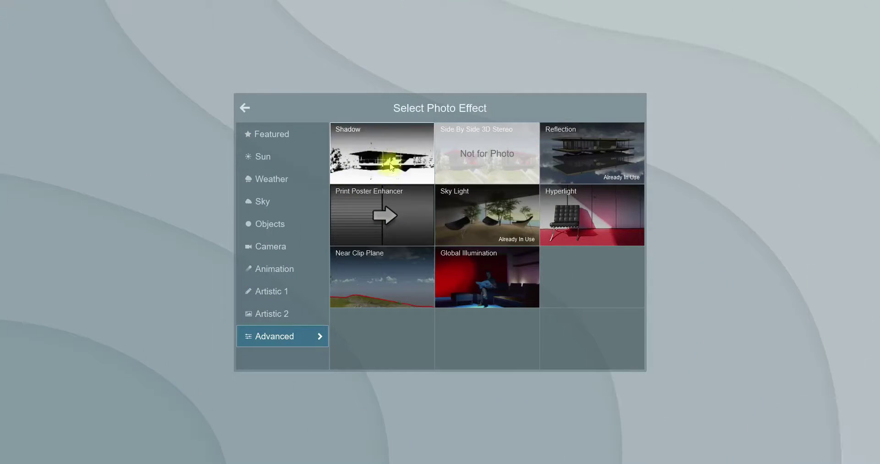
Add Shadow with soft and fine detail shadows, brightness 0.1 and Interior/Exterior 0.
{"action": "left_click", "coordinate": [391, 166]}
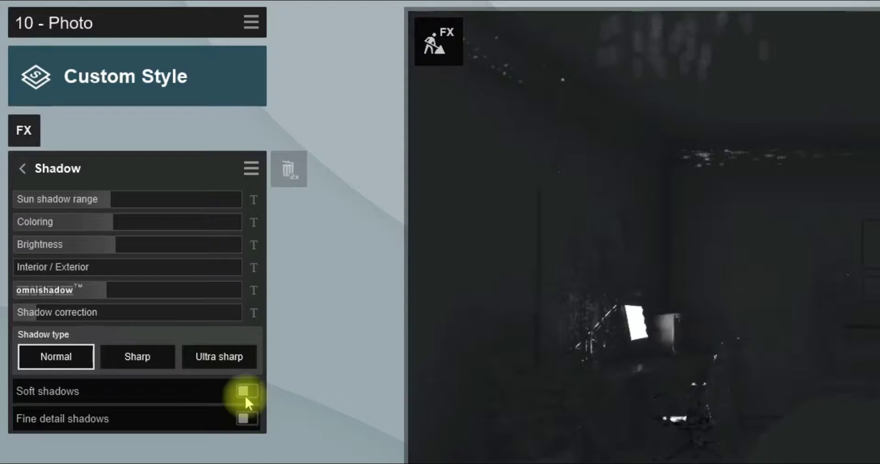
{"action": "left_click", "coordinate": [140, 222]}
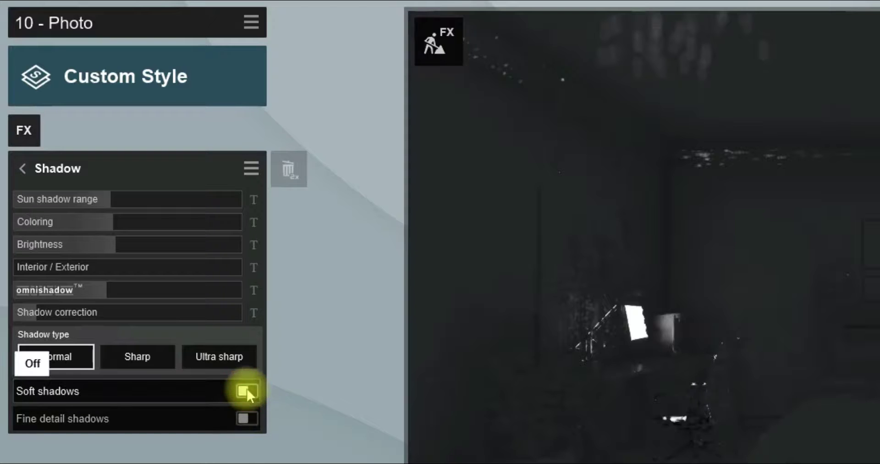
{"action": "left_click", "coordinate": [248, 417]}
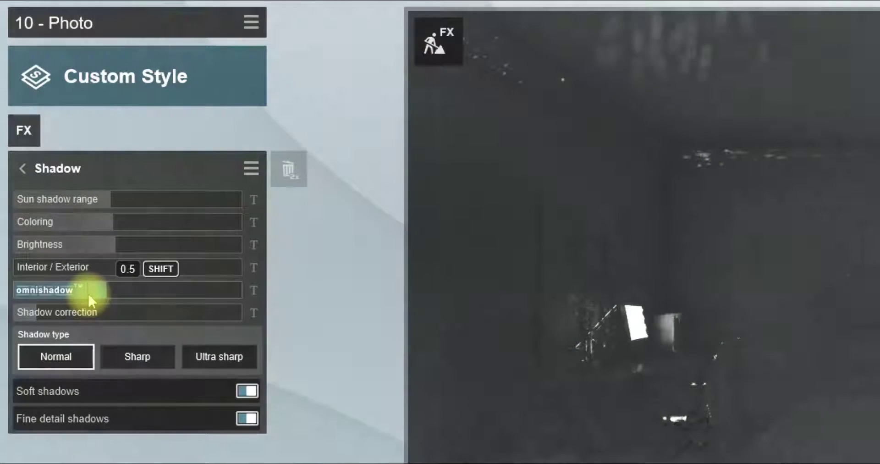
{"action": "left_click_drag", "start_coordinate": [87, 293], "coordinate": [78, 291]}
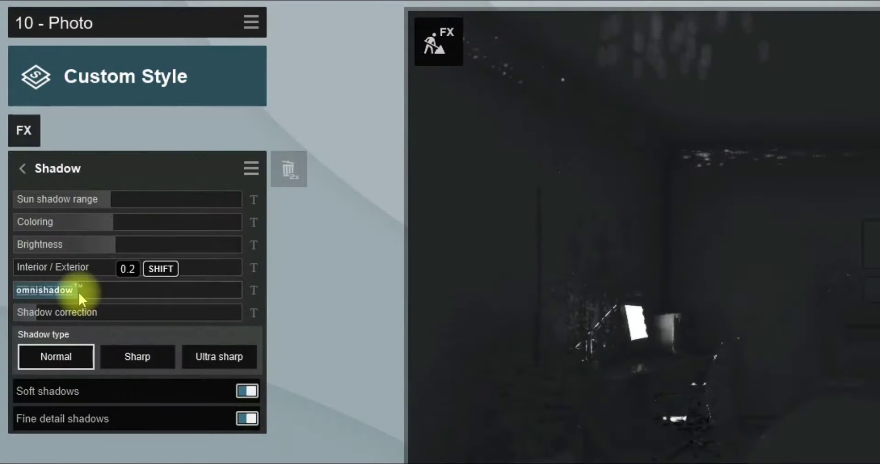
{"action": "left_click_drag", "start_coordinate": [100, 243], "coordinate": [89, 246]}
{"action": "left_click", "coordinate": [35, 272]}
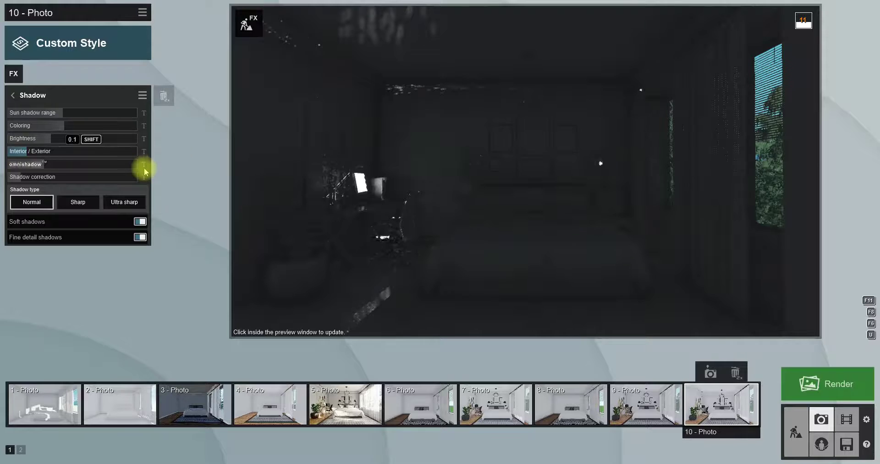
{"action": "left_click", "coordinate": [738, 245]}
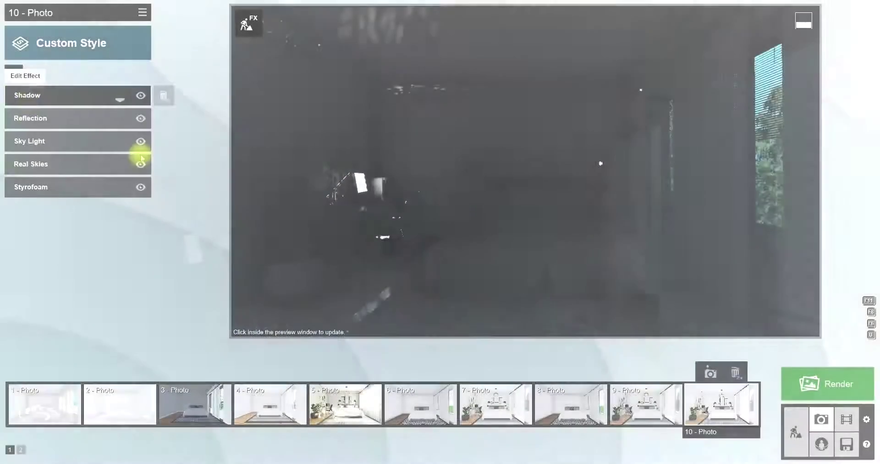
Hide the Styrofoam effect and refresh the preview to show the bedroom in colour.
{"action": "left_click", "coordinate": [141, 187]}
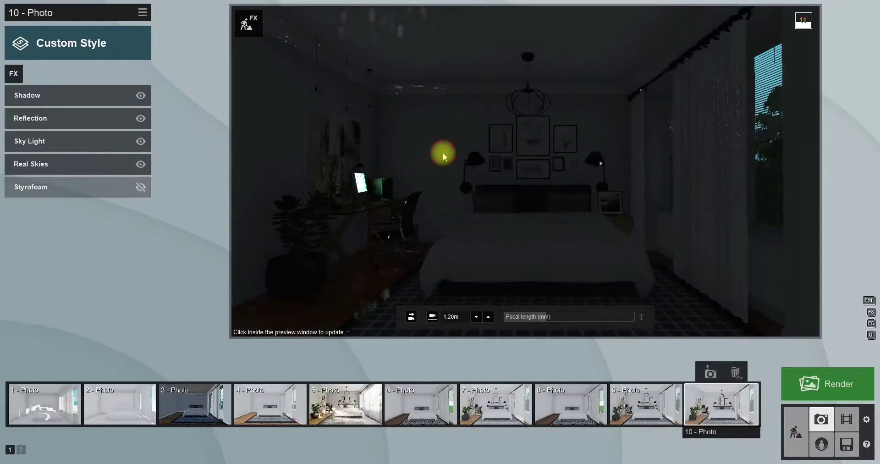
{"action": "left_click", "coordinate": [443, 153]}
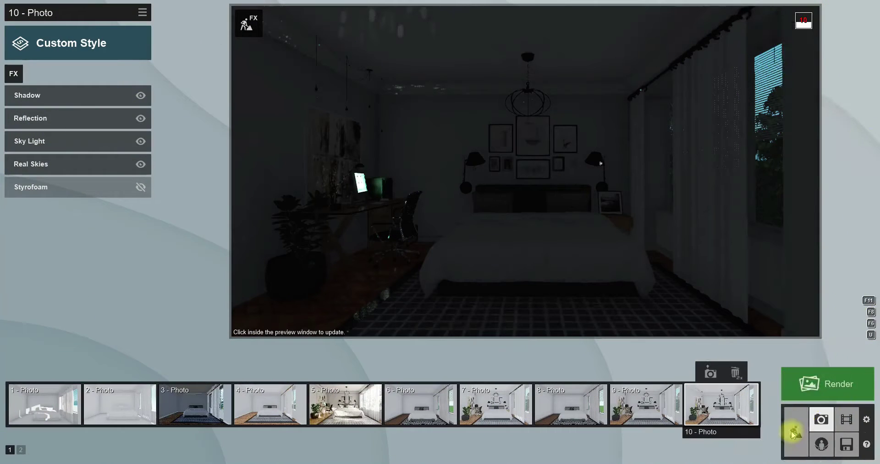
Return to Build mode on Layer 2 and pick a narrow spotlight from Spotlights page 2.
{"action": "left_click", "coordinate": [794, 433]}
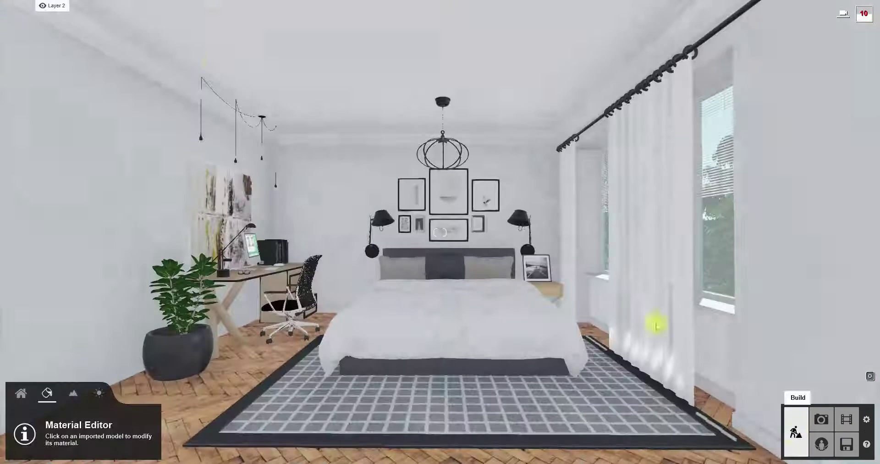
{"action": "left_click", "coordinate": [55, 5]}
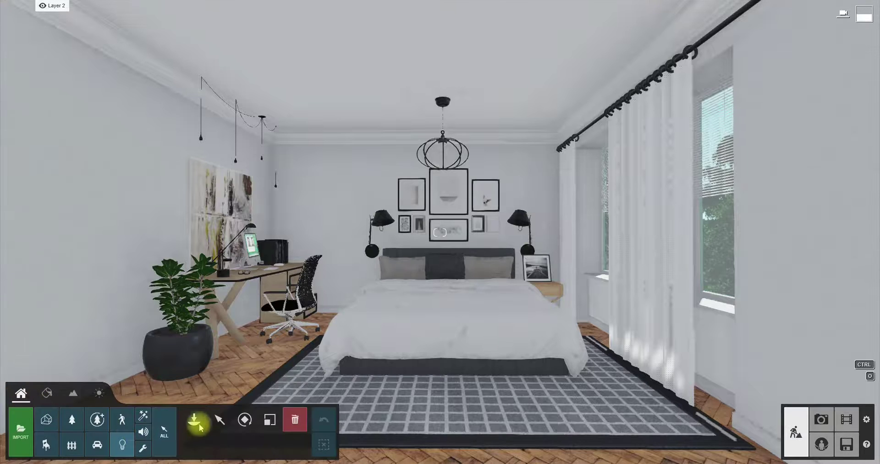
{"action": "left_click", "coordinate": [194, 419]}
{"action": "left_click", "coordinate": [38, 70]}
{"action": "left_click", "coordinate": [28, 93]}
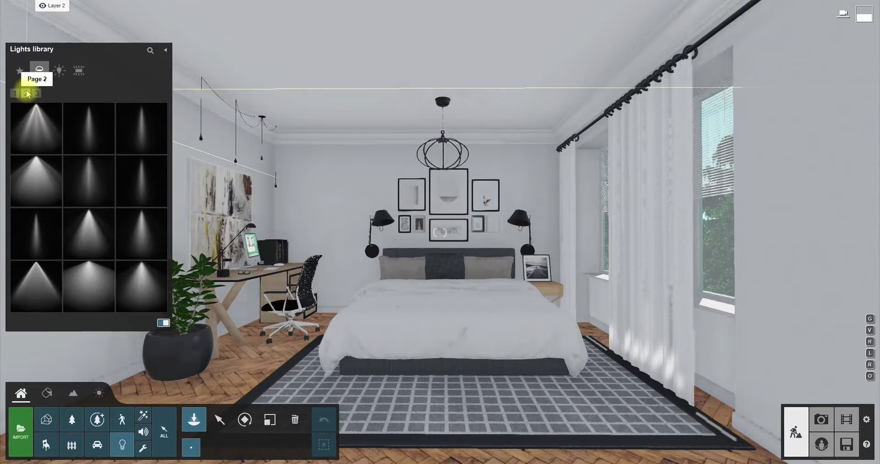
{"action": "left_click", "coordinate": [141, 233]}
Place the narrow spotlight under each of the four pendant bulbs and select all four.
{"action": "right_click_drag", "start_coordinate": [229, 206], "coordinate": [165, 165]}
{"action": "scroll", "coordinate": [440, 206], "scroll_direction": "up", "scroll_amount": 5}
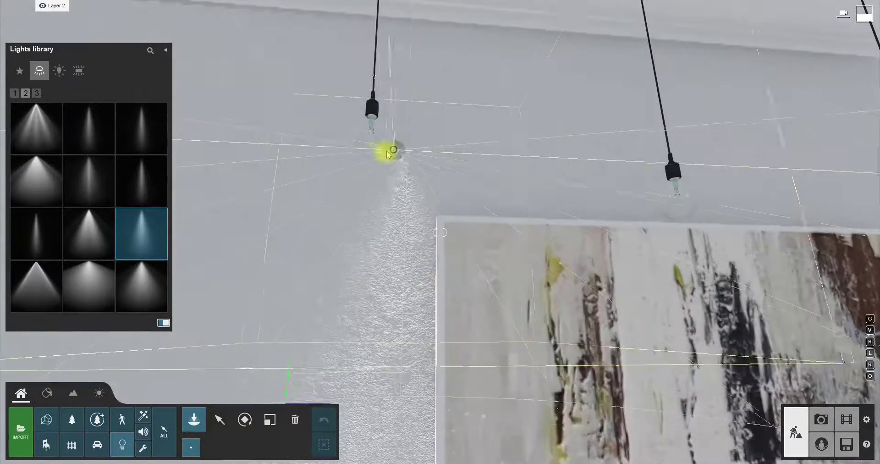
{"action": "left_click", "coordinate": [369, 154]}
{"action": "left_click", "coordinate": [679, 217]}
{"action": "right_click_drag", "start_coordinate": [679, 217], "coordinate": [540, 220]}
{"action": "right_click_drag", "start_coordinate": [440, 232], "coordinate": [483, 161]}
{"action": "left_click", "coordinate": [487, 172]}
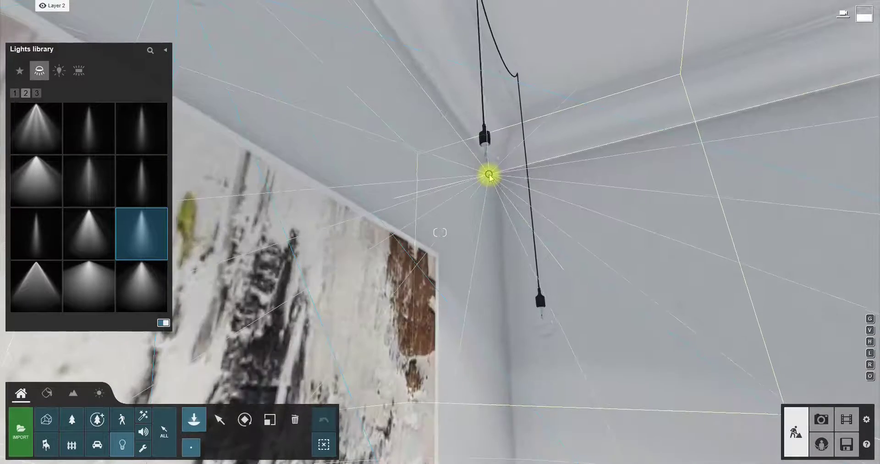
{"action": "right_click_drag", "start_coordinate": [519, 247], "coordinate": [439, 254]}
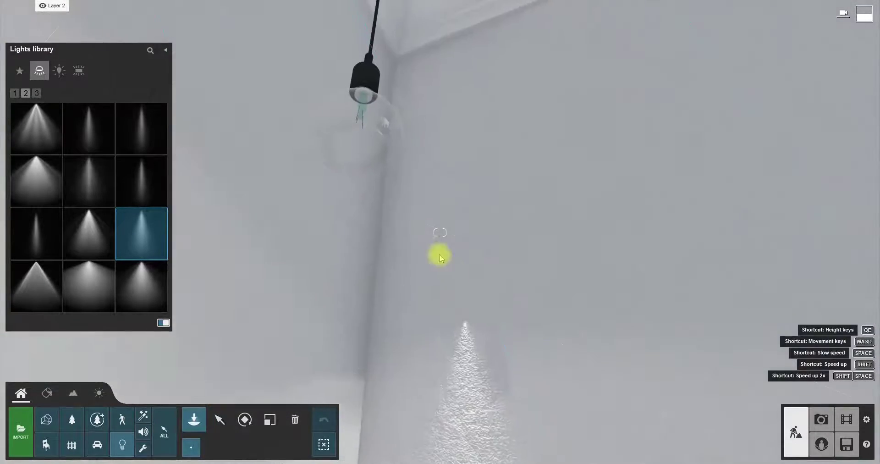
{"action": "left_click", "coordinate": [355, 172]}
{"action": "right_click_drag", "start_coordinate": [475, 316], "coordinate": [440, 232]}
{"action": "left_click", "coordinate": [667, 80]}
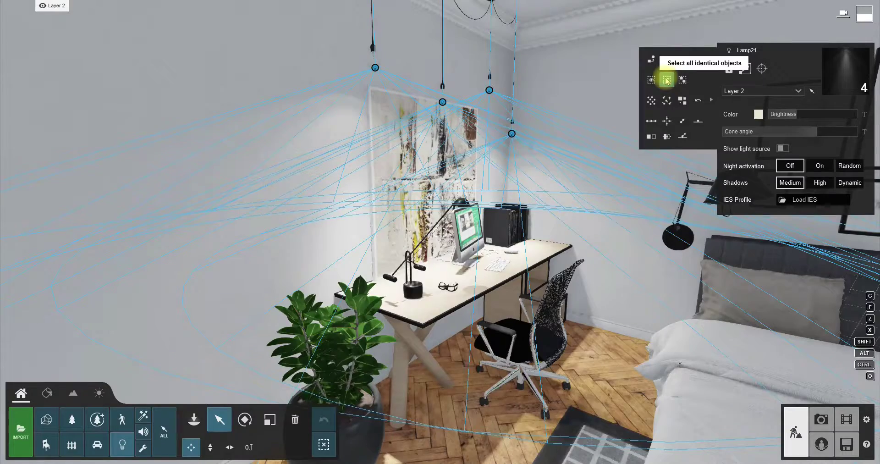
Lower the four spotlights' brightness from 300 to about 5.
{"action": "mouse_move", "coordinate": [789, 118]}
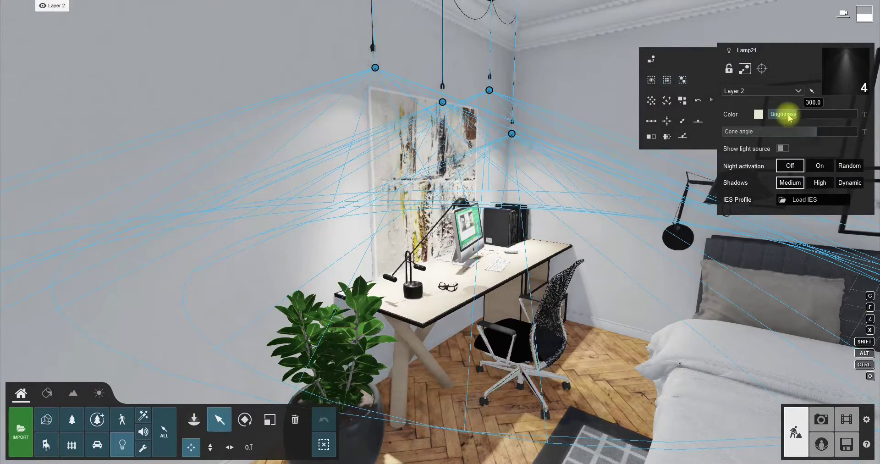
{"action": "left_click_drag", "start_coordinate": [791, 119], "coordinate": [782, 120]}
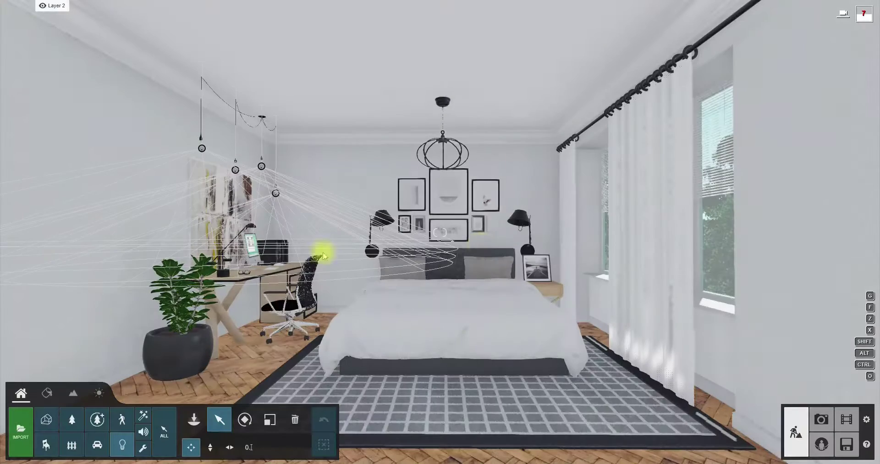
Place white omni lights at the pendant bulbs above the desk.
{"action": "right_click_drag", "start_coordinate": [321, 249], "coordinate": [320, 246]}
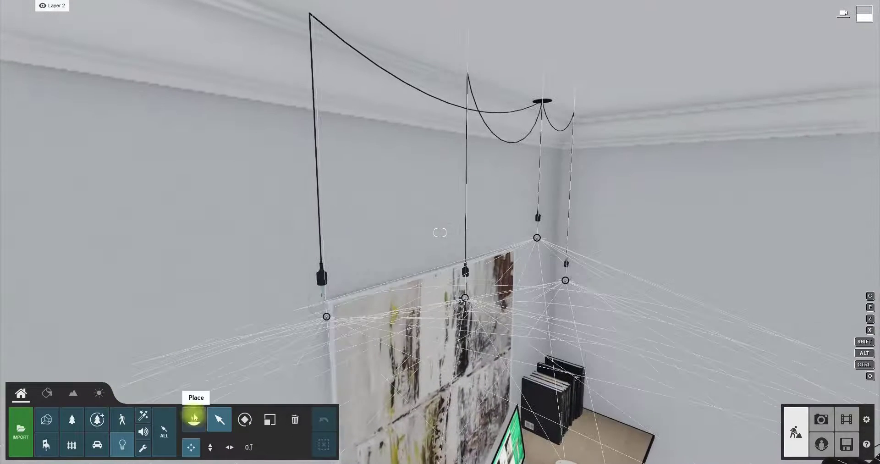
{"action": "left_click", "coordinate": [195, 419]}
{"action": "left_click", "coordinate": [59, 70]}
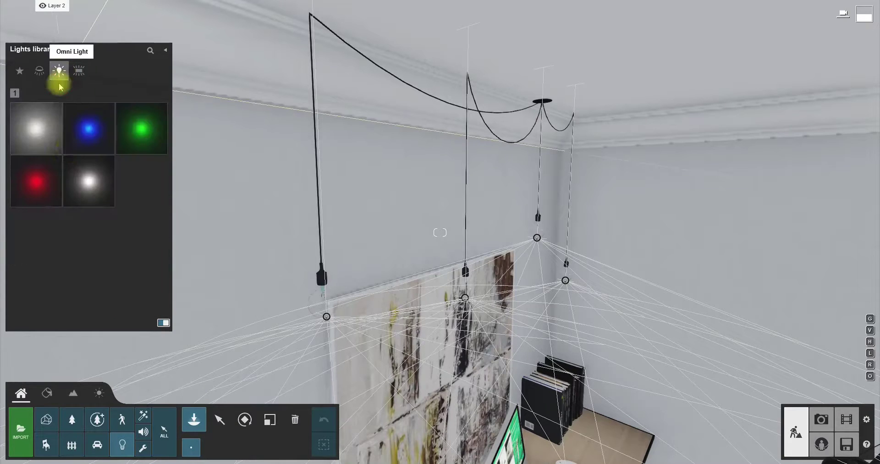
{"action": "left_click", "coordinate": [82, 186]}
{"action": "left_click", "coordinate": [323, 302]}
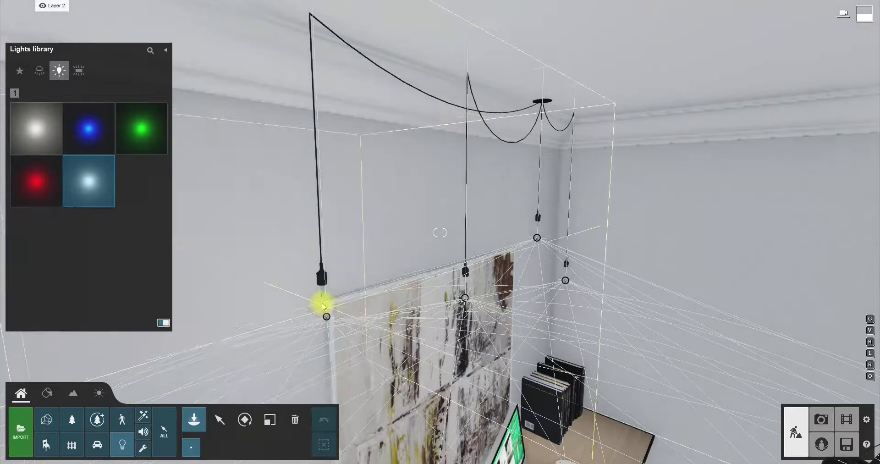
{"action": "left_click", "coordinate": [535, 232]}
{"action": "left_click", "coordinate": [568, 276]}
Select all four omni lights, lower their brightness and set falloff to about 1.7.
{"action": "left_click", "coordinate": [219, 419]}
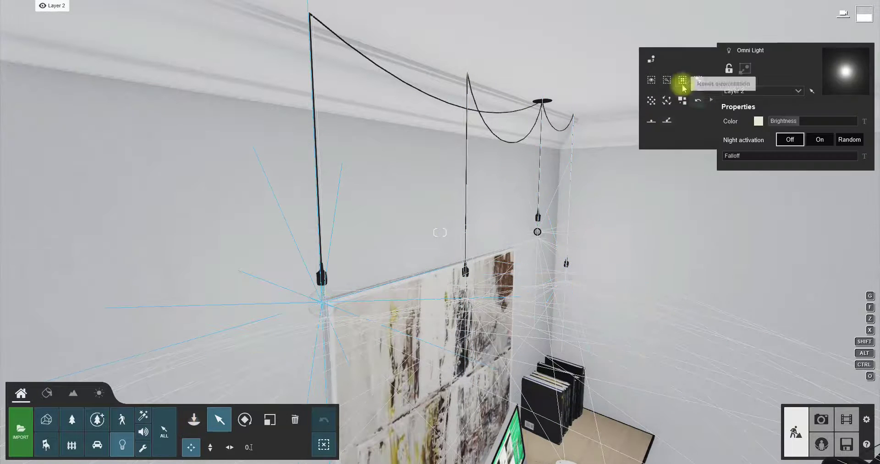
{"action": "left_click", "coordinate": [788, 122]}
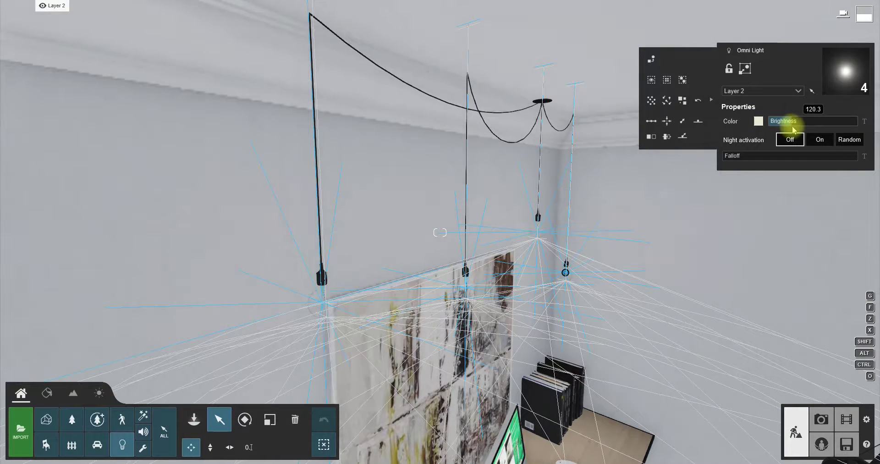
{"action": "left_click_drag", "start_coordinate": [794, 130], "coordinate": [788, 135]}
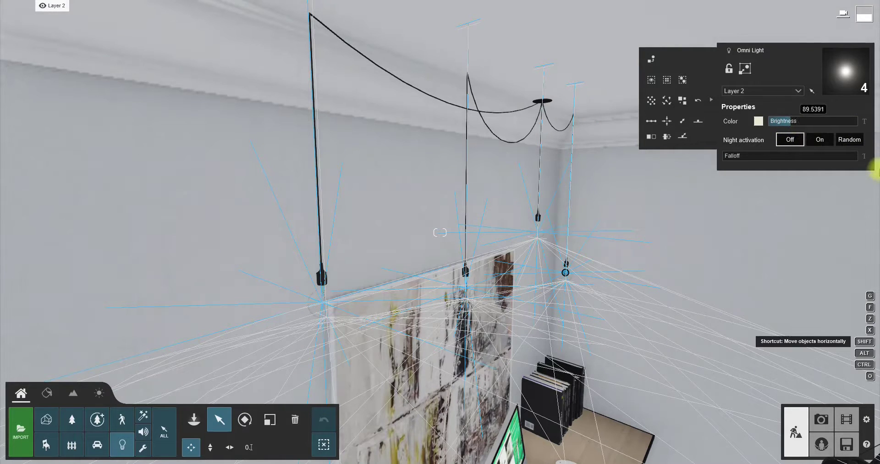
{"action": "left_click_drag", "start_coordinate": [727, 155], "coordinate": [876, 193]}
{"action": "left_click_drag", "start_coordinate": [724, 201], "coordinate": [747, 195]}
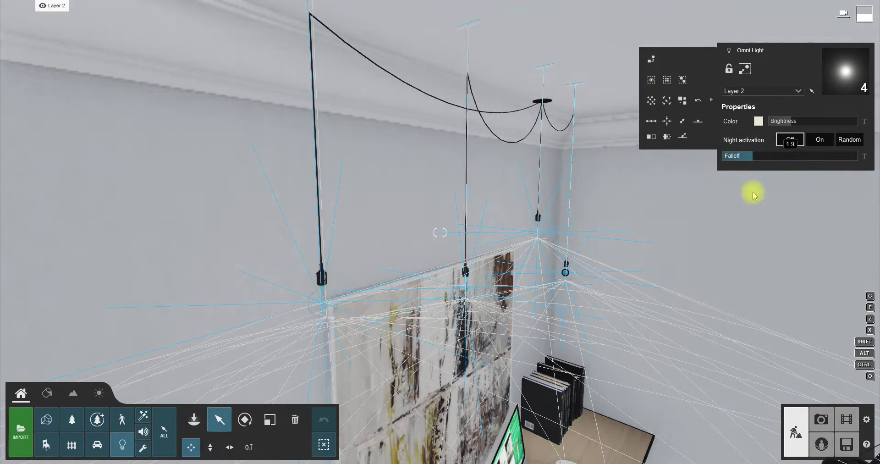
Switch to Photo mode and restore the saved Photo 10 camera to check the night render.
{"action": "left_click", "coordinate": [821, 420]}
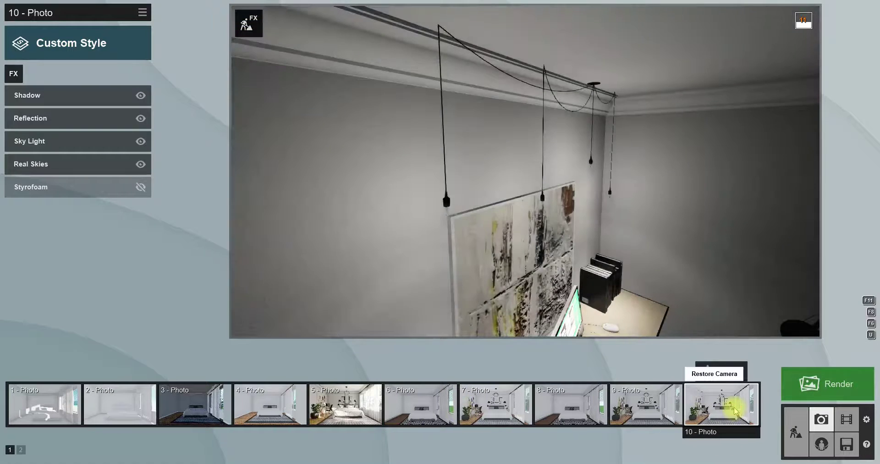
{"action": "left_click", "coordinate": [729, 408]}
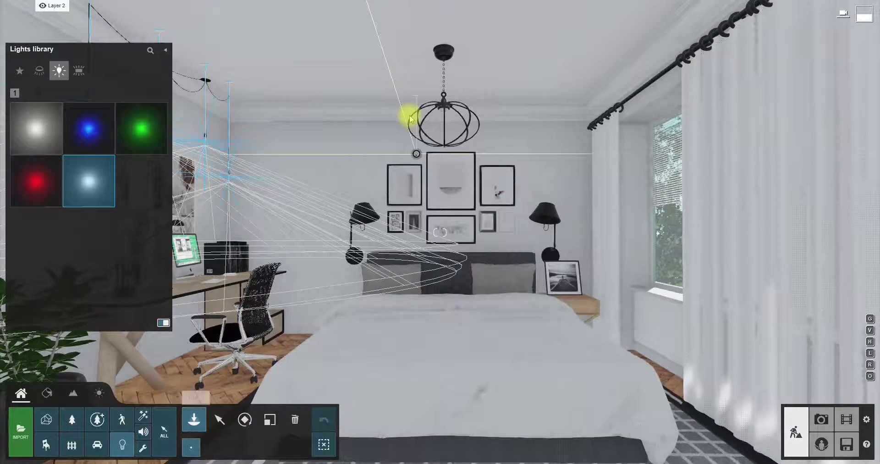
Place a white omni light inside the chandelier cage.
{"action": "key", "text": "w"}
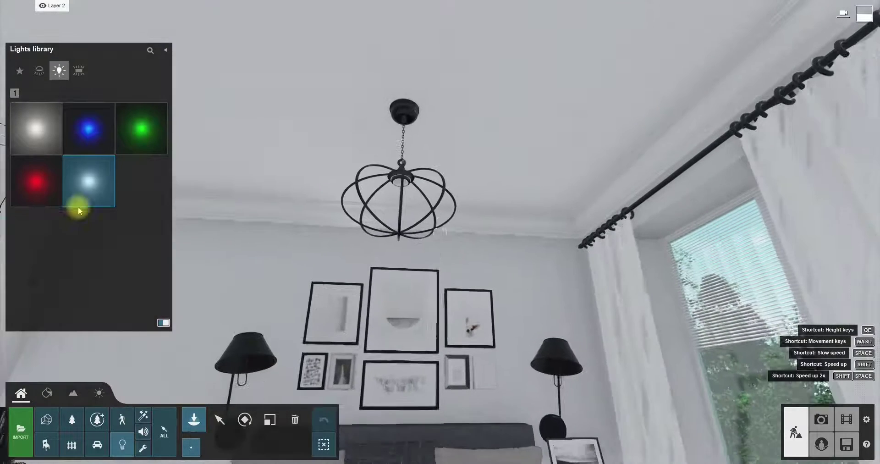
{"action": "left_click", "coordinate": [88, 183]}
{"action": "key", "text": "w"}
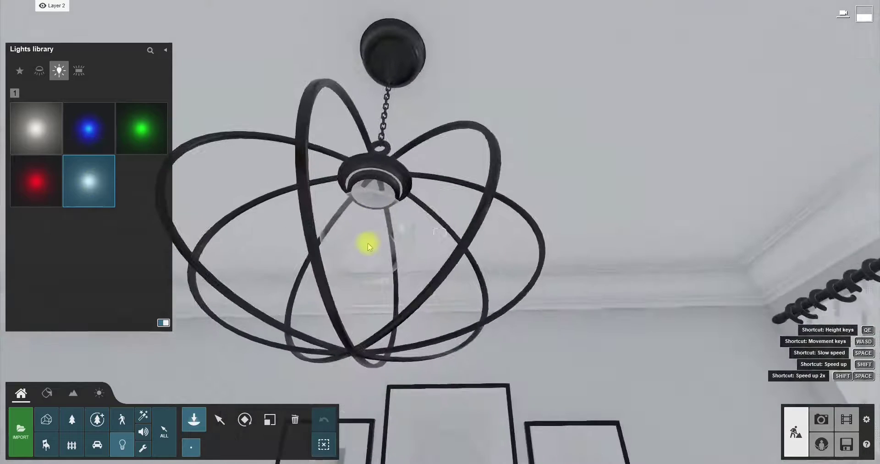
{"action": "left_click", "coordinate": [371, 252]}
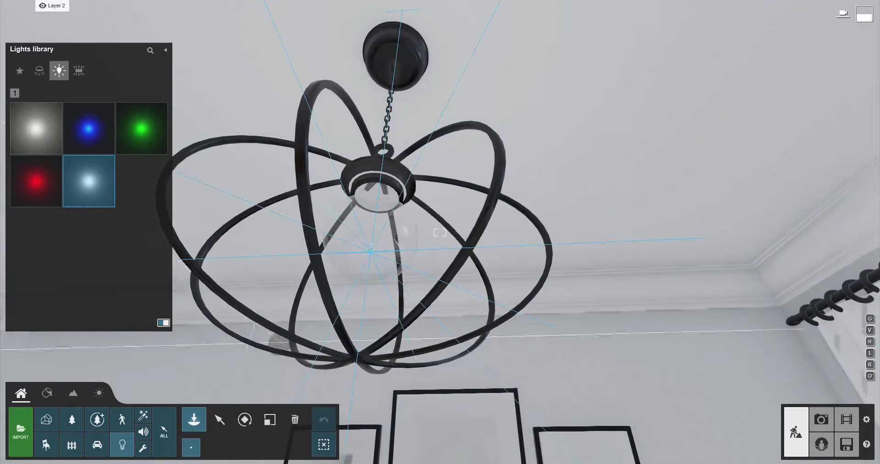
Set the chandelier omni light to brightness 72.2 and falloff 2.3.
{"action": "left_click", "coordinate": [219, 419]}
{"action": "left_click", "coordinate": [371, 253]}
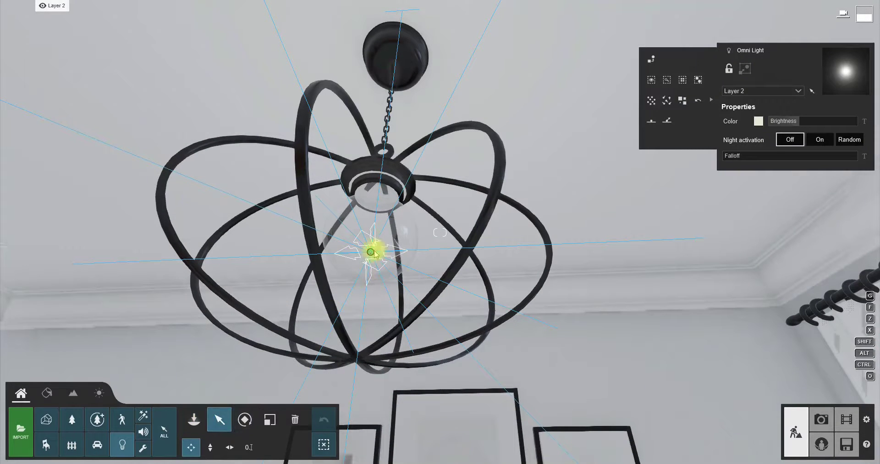
{"action": "left_click", "coordinate": [792, 123]}
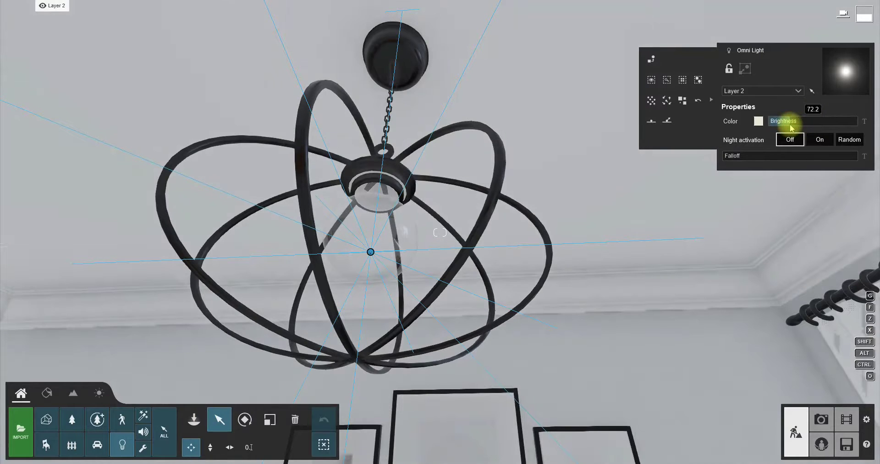
{"action": "left_click_drag", "start_coordinate": [730, 157], "coordinate": [795, 158]}
{"action": "left_click", "coordinate": [194, 419]}
{"action": "left_click", "coordinate": [40, 70]}
Place a second-page spotlight in the chandelier and dim it to about 16.7.
{"action": "left_click", "coordinate": [27, 94]}
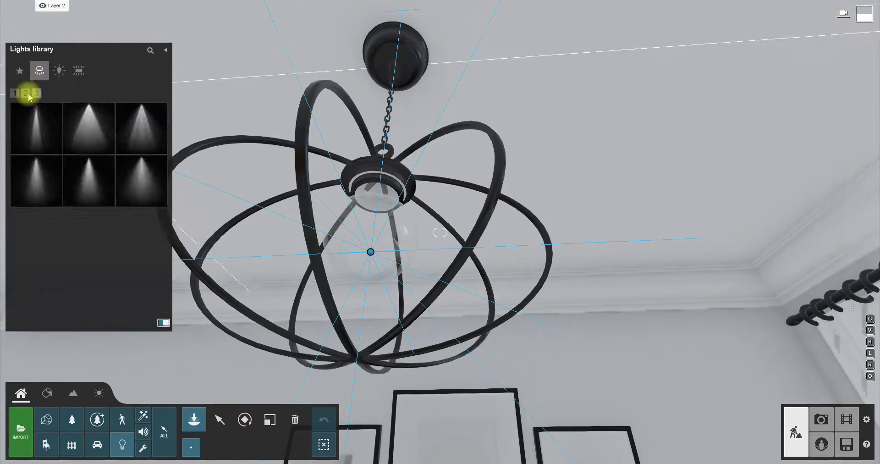
{"action": "left_click", "coordinate": [83, 270]}
{"action": "right_click_drag", "start_coordinate": [367, 275], "coordinate": [395, 152]}
{"action": "left_click", "coordinate": [394, 151]}
{"action": "left_click", "coordinate": [786, 113]}
{"action": "left_click_drag", "start_coordinate": [787, 113], "coordinate": [785, 116]}
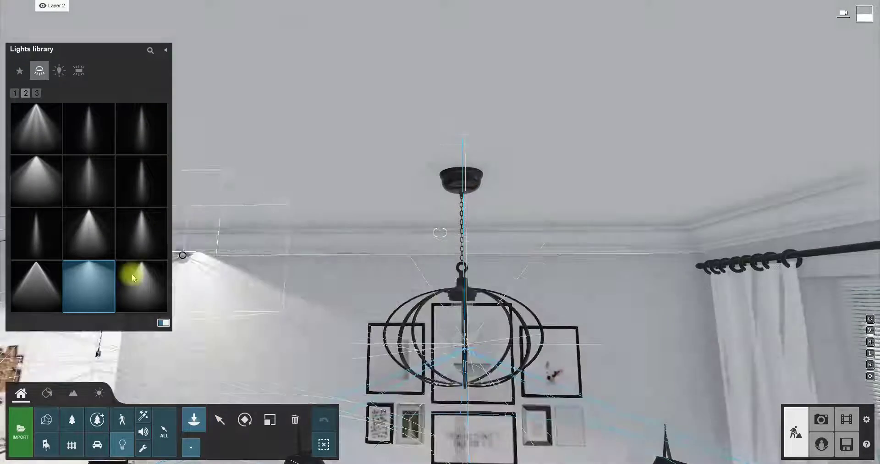
Add a third-page spotlight at the chandelier's ceiling mount and select it.
{"action": "mouse_move", "coordinate": [133, 278]}
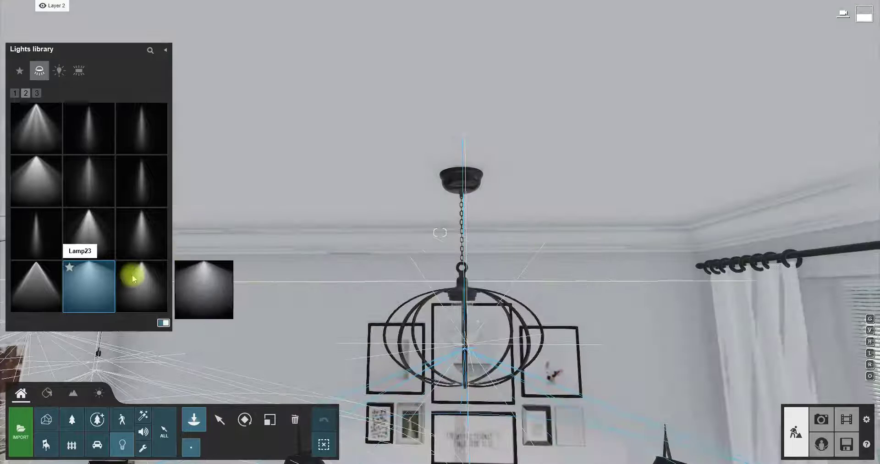
{"action": "left_click", "coordinate": [36, 93]}
{"action": "left_click", "coordinate": [139, 174]}
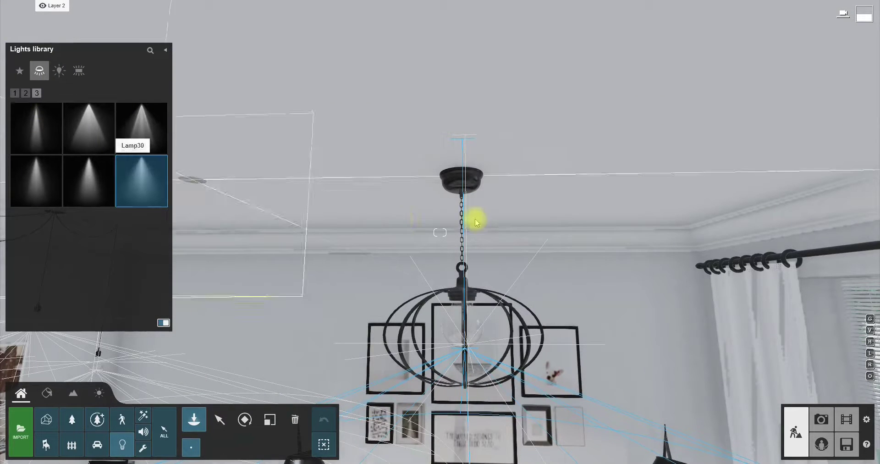
{"action": "left_click", "coordinate": [463, 190]}
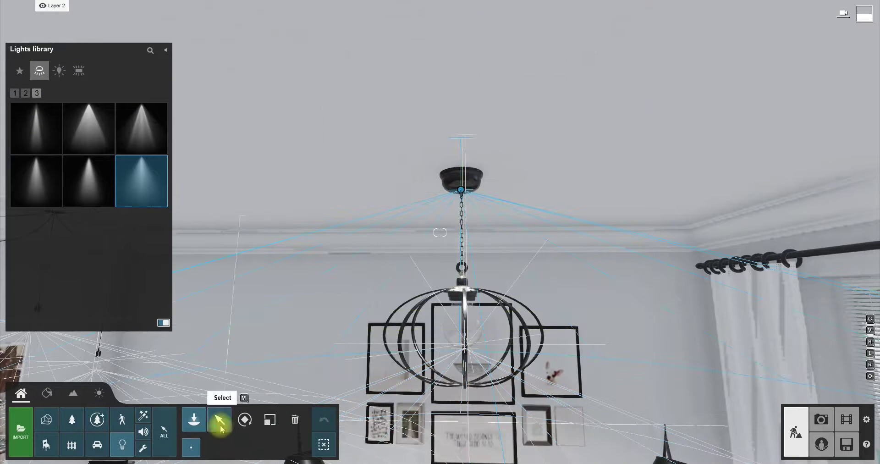
{"action": "left_click", "coordinate": [220, 424]}
{"action": "mouse_move", "coordinate": [789, 117]}
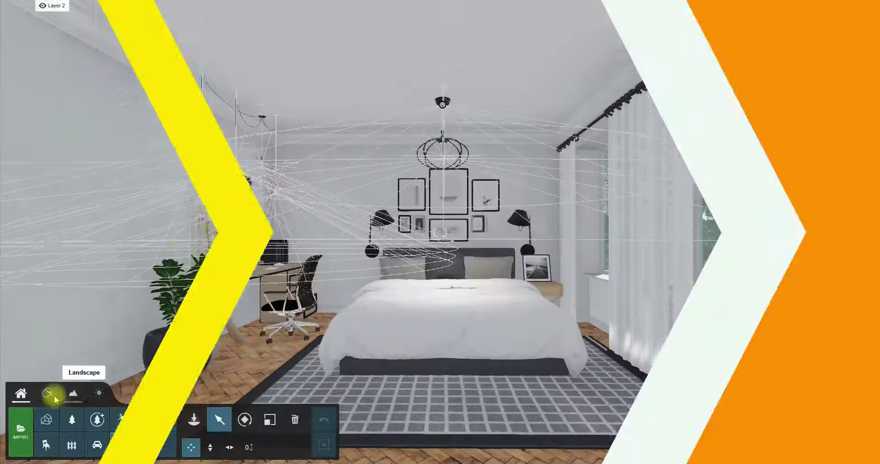
Replace the lamp glass's Glass Advanced material with a Standard material.
{"action": "left_click", "coordinate": [47, 392]}
{"action": "left_click", "coordinate": [200, 147]}
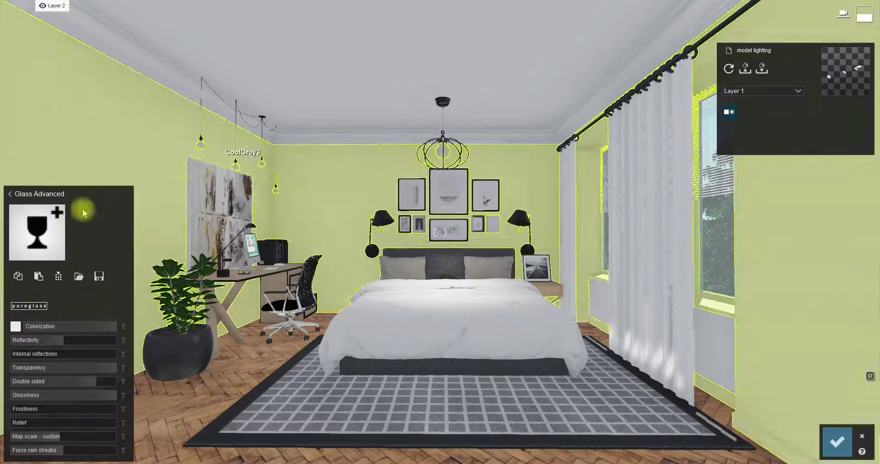
{"action": "left_click", "coordinate": [30, 229]}
{"action": "left_click", "coordinate": [27, 282]}
Give the bulb material emissive 1.1 and a pale cream tint, then apply it.
{"action": "left_click", "coordinate": [22, 399], "text": "shift"}
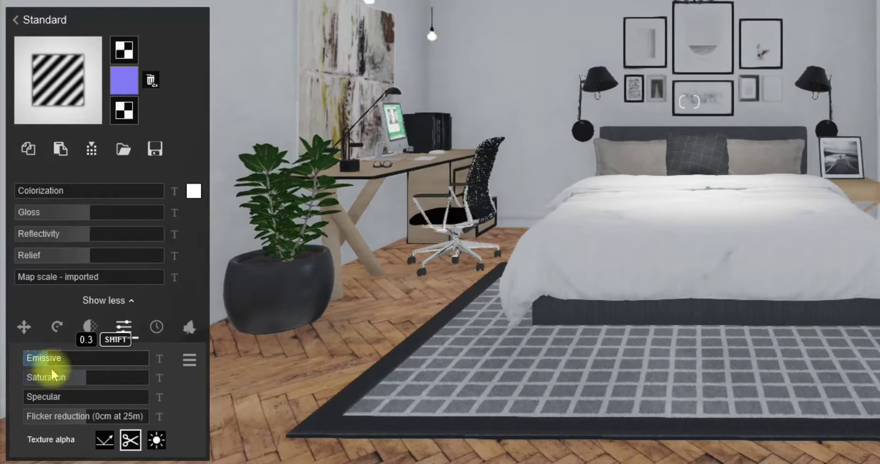
{"action": "left_click_drag", "start_coordinate": [50, 368], "coordinate": [60, 374], "text": "shift"}
{"action": "left_click", "coordinate": [194, 193]}
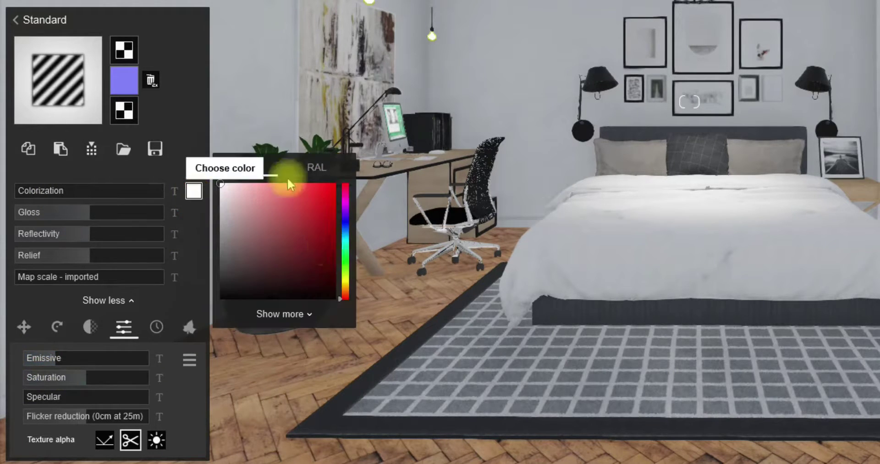
{"action": "left_click", "coordinate": [343, 285]}
{"action": "left_click", "coordinate": [237, 189]}
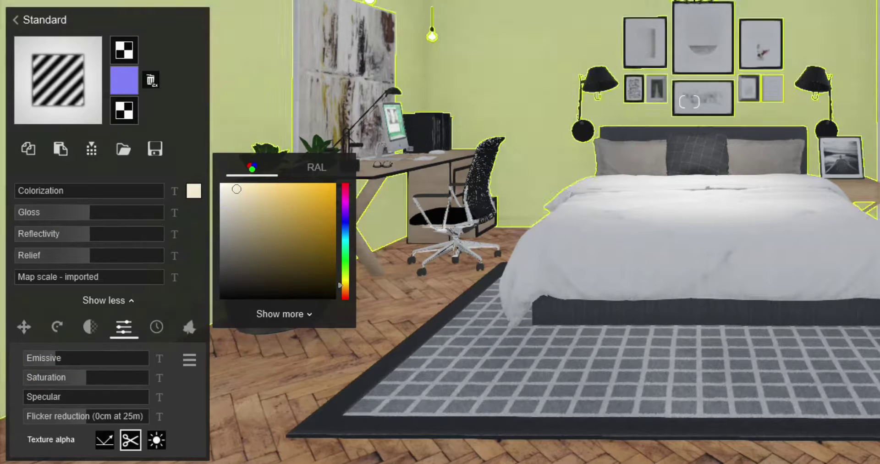
{"action": "key", "text": "Escape"}
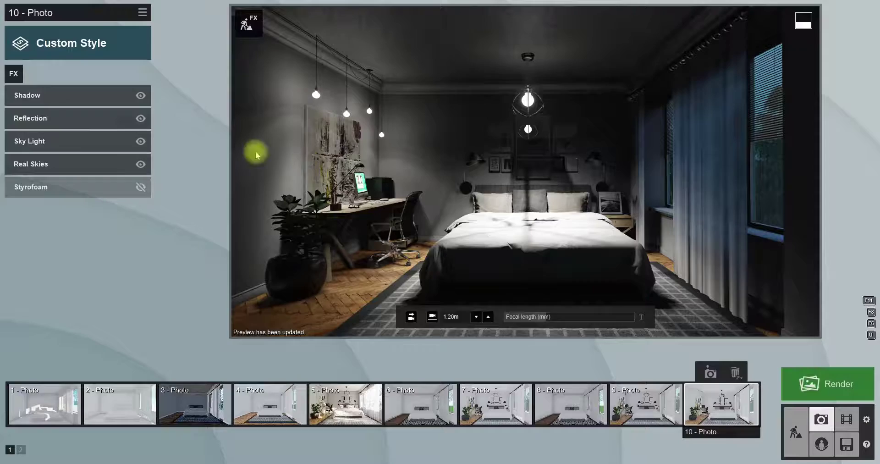
Add a Camera > Lens Flare effect, raise a streak setting to 0.1, and refresh the preview.
{"action": "left_click", "coordinate": [13, 75]}
{"action": "left_click", "coordinate": [271, 246]}
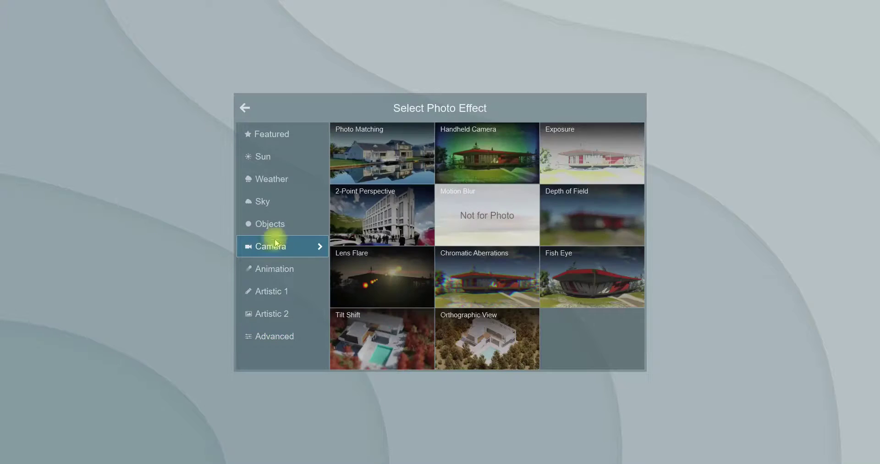
{"action": "left_click", "coordinate": [371, 275]}
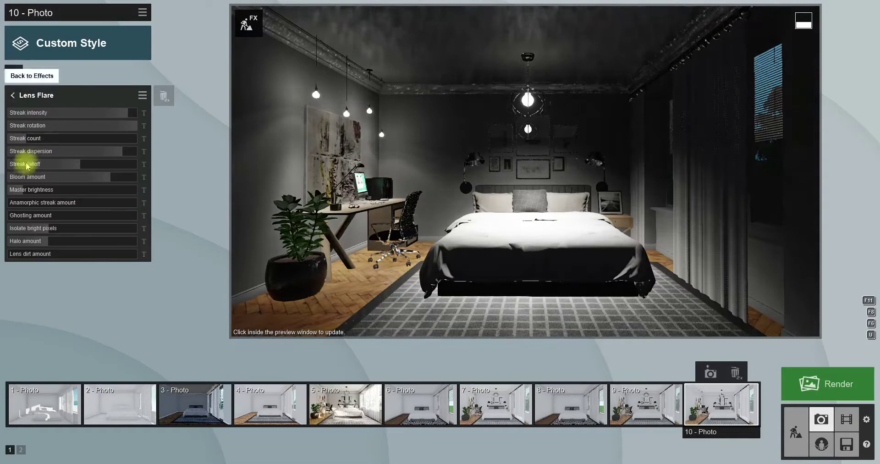
{"action": "left_click", "coordinate": [33, 194]}
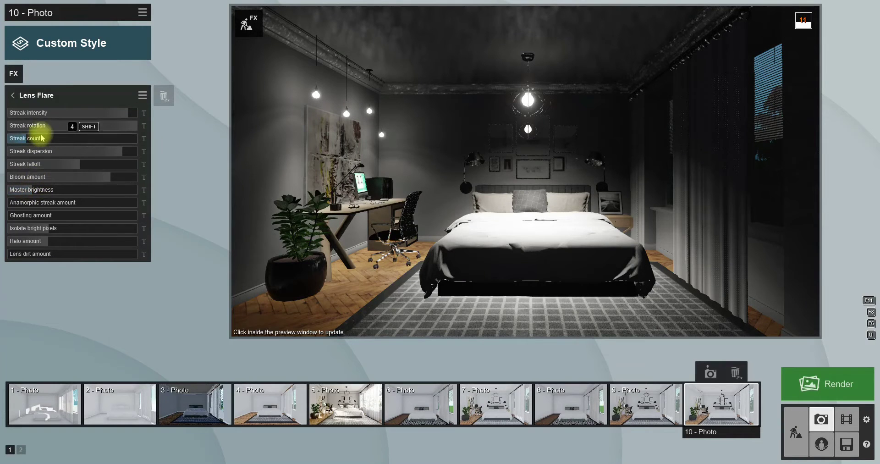
{"action": "left_click", "coordinate": [375, 134]}
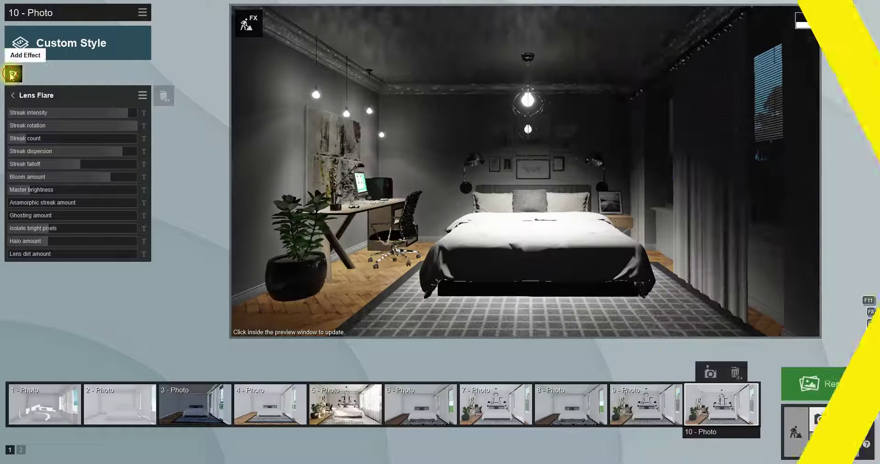
Add the Advanced > Global Illumination effect to photo 10.
{"action": "left_click", "coordinate": [13, 75]}
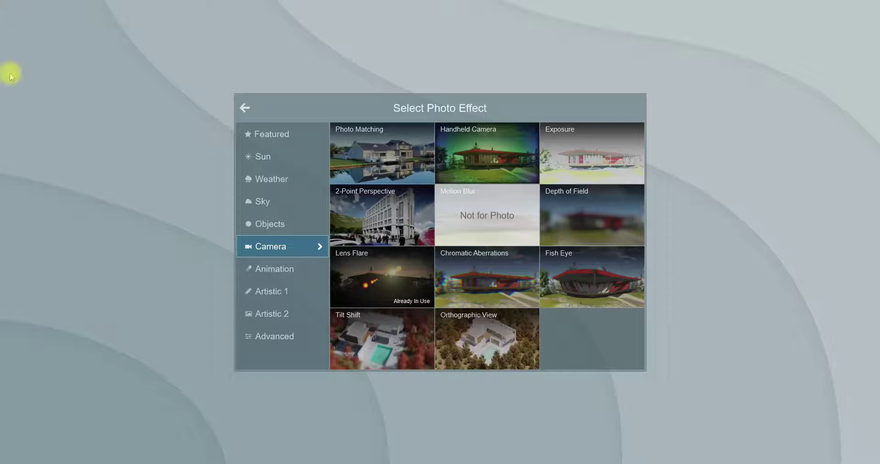
{"action": "left_click", "coordinate": [272, 338]}
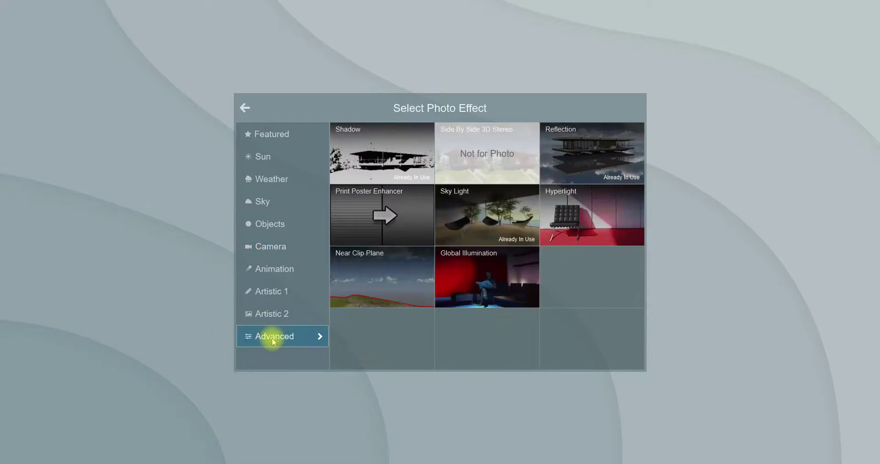
{"action": "left_click", "coordinate": [487, 280]}
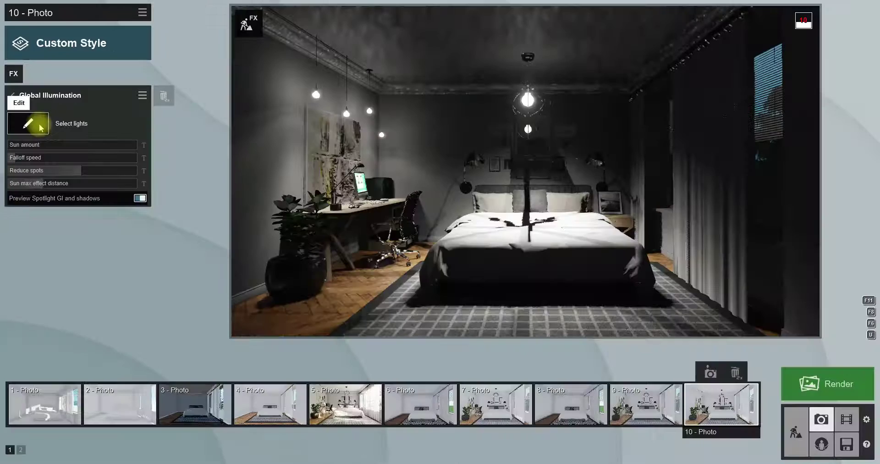
Select the four pendant bulbs and chandelier light for GI, with spotlight GI amount 436.6.
{"action": "left_click", "coordinate": [78, 247]}
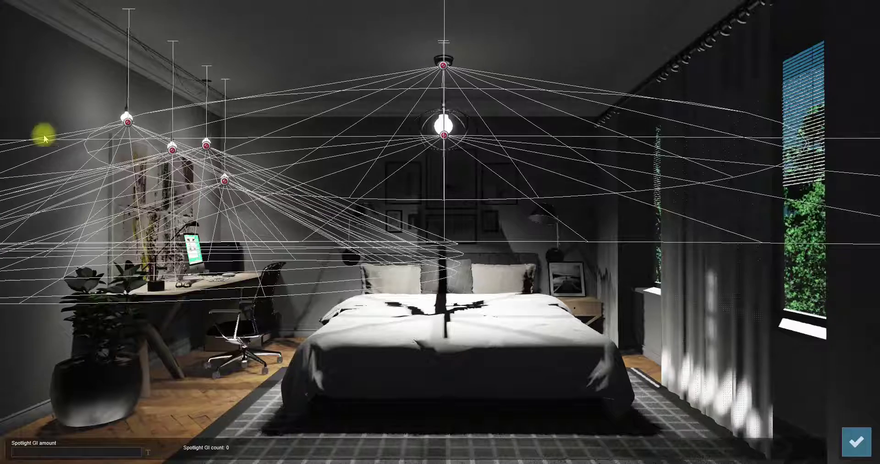
{"action": "left_click", "coordinate": [128, 121]}
{"action": "left_click", "coordinate": [172, 148]}
{"action": "left_click", "coordinate": [207, 145]}
{"action": "left_click", "coordinate": [224, 179]}
{"action": "left_click", "coordinate": [444, 136]}
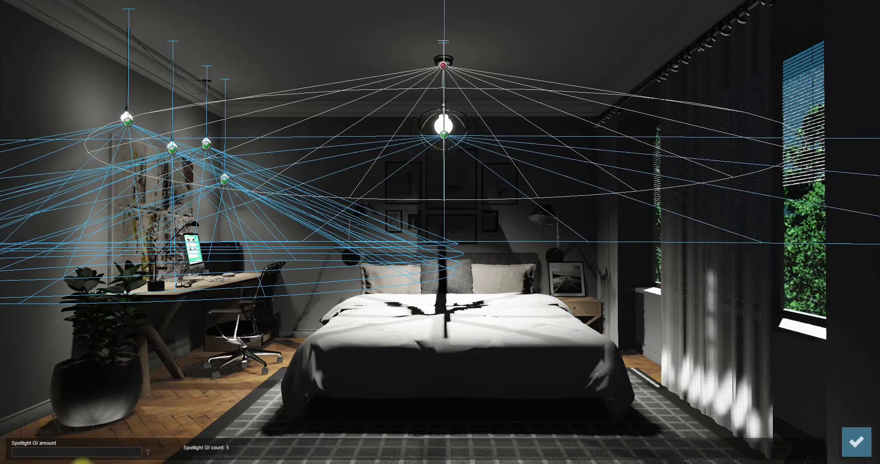
{"action": "left_click_drag", "start_coordinate": [45, 456], "coordinate": [77, 457]}
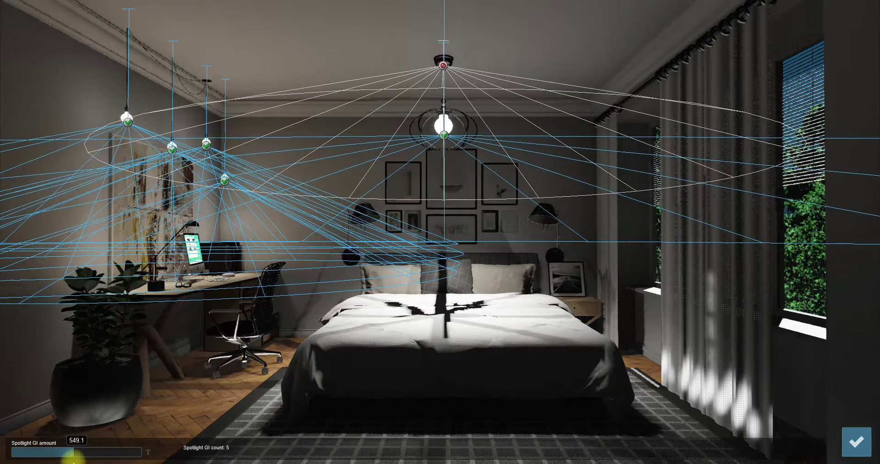
{"action": "left_click", "coordinate": [857, 441]}
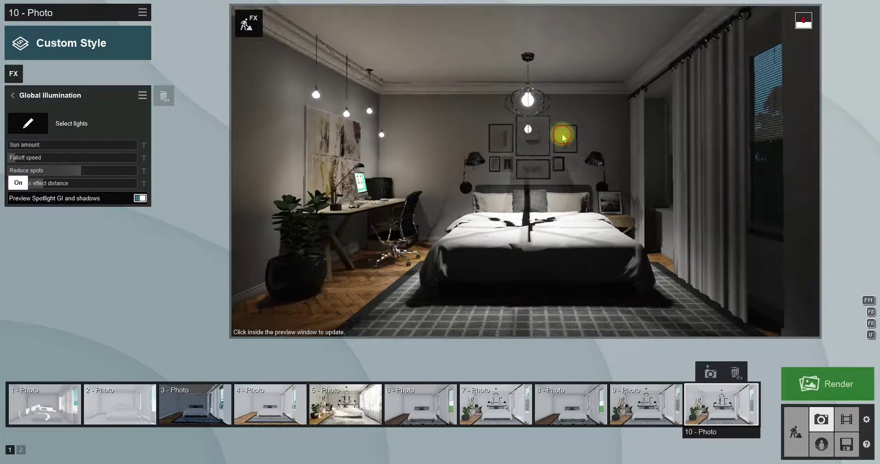
{"action": "left_click", "coordinate": [564, 138]}
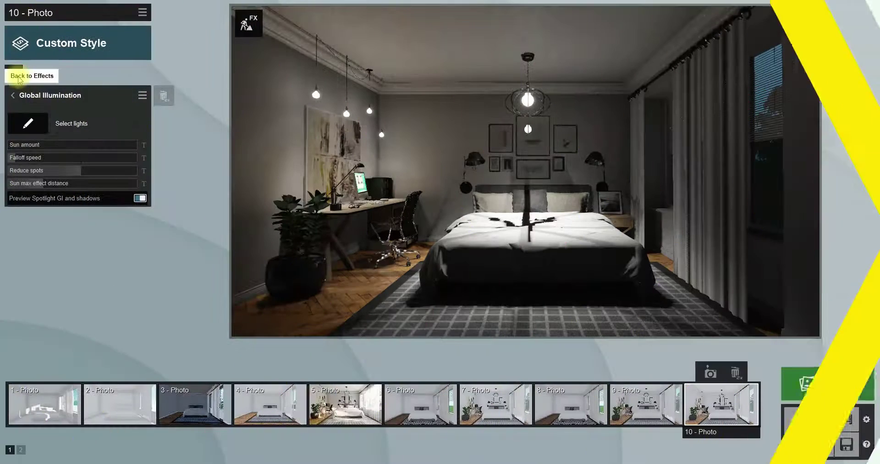
Add Camera > Exposure (0.6) and Camera > 2-Point Perspective effects to photo 10.
{"action": "left_click", "coordinate": [20, 78]}
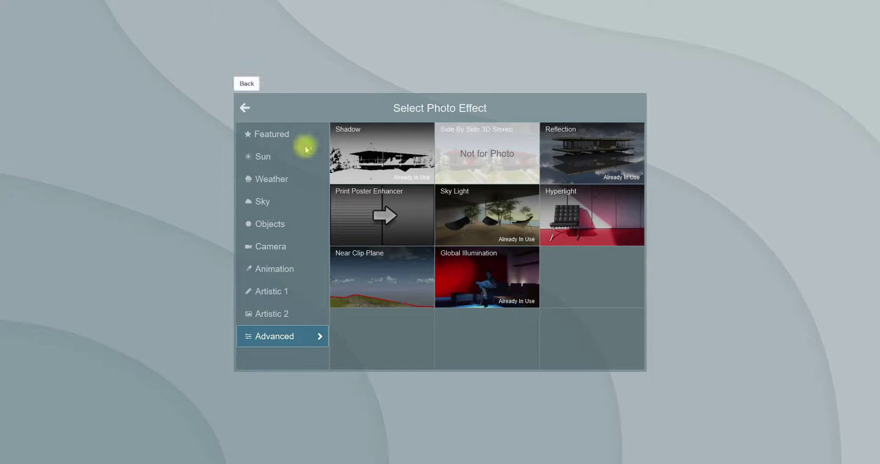
{"action": "left_click", "coordinate": [280, 247]}
{"action": "left_click", "coordinate": [587, 159]}
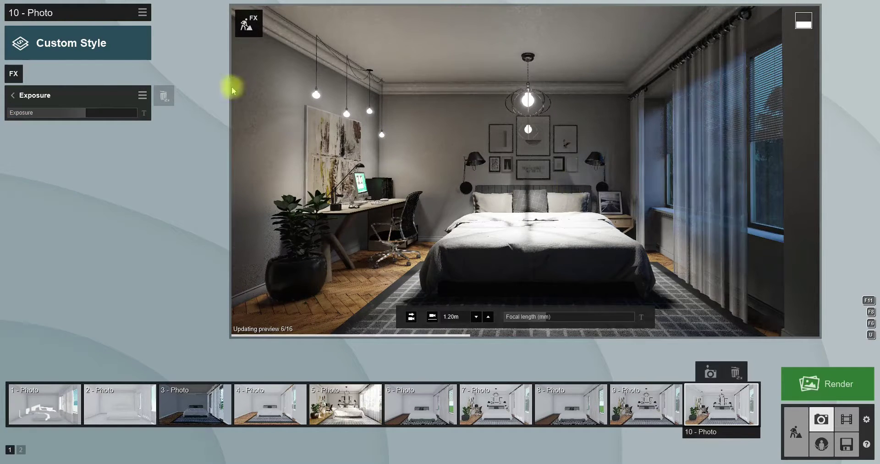
{"action": "left_click", "coordinate": [13, 74]}
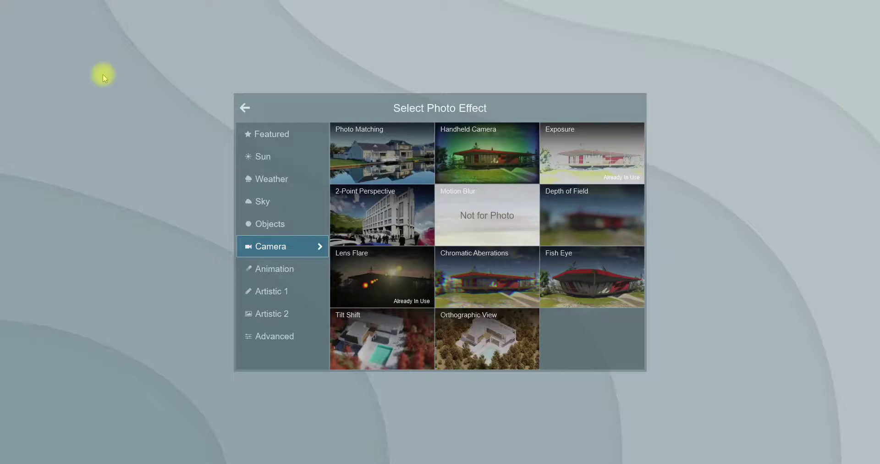
{"action": "left_click", "coordinate": [395, 222]}
Add Artistic 1 > Sharpen, refresh the preview, then add Artistic 1 > Color Correction.
{"action": "left_click", "coordinate": [298, 290]}
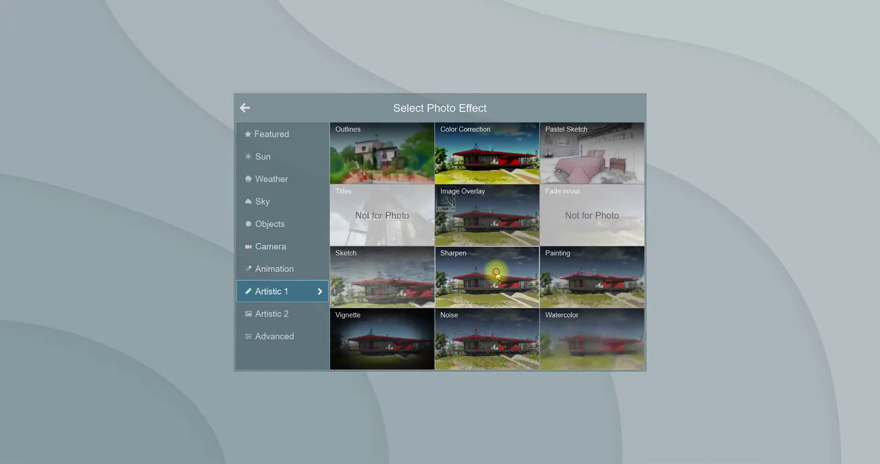
{"action": "left_click", "coordinate": [487, 277]}
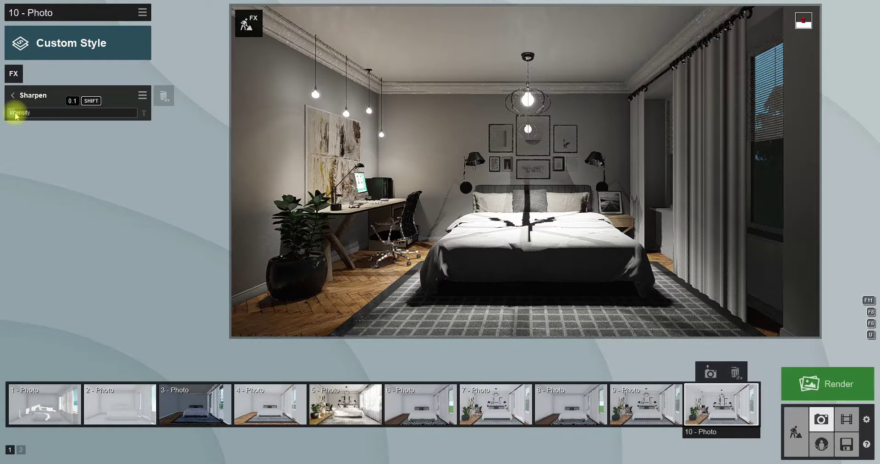
{"action": "left_click", "coordinate": [458, 234]}
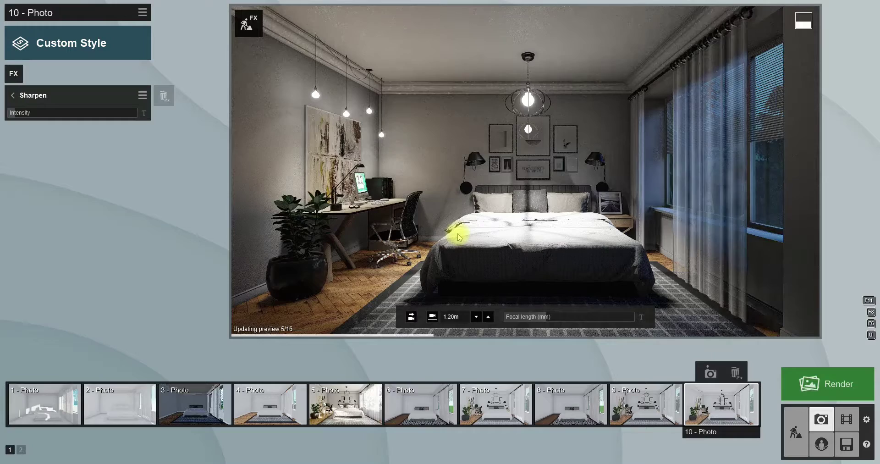
{"action": "left_click", "coordinate": [13, 73]}
{"action": "left_click", "coordinate": [493, 150]}
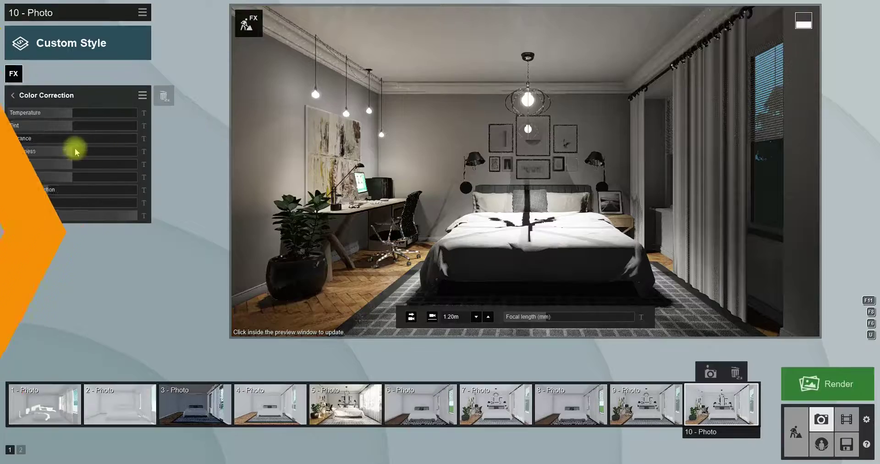